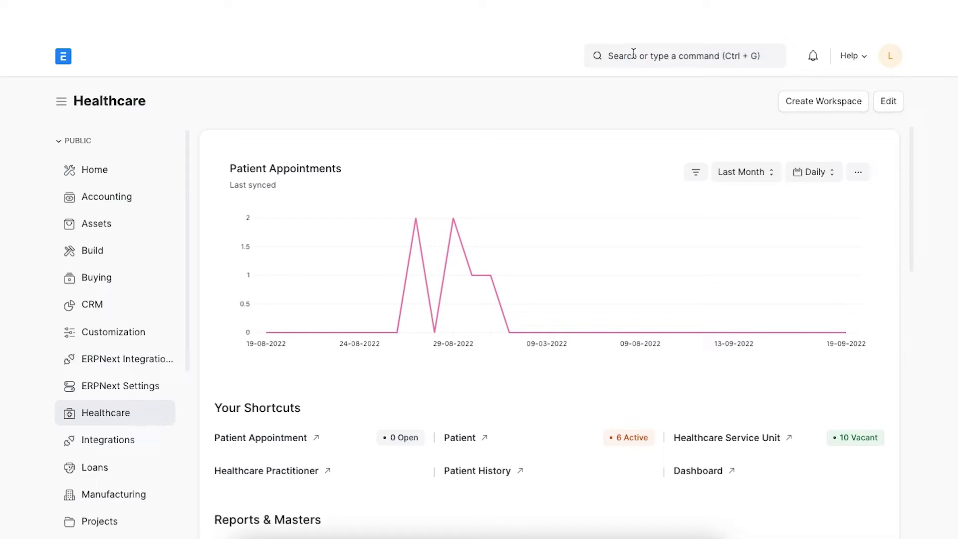
# Start a new Exercise Type in the full form and name it 'Leg Exercise'.
pyautogui.click(633, 52)
pyautogui.write('exerc')
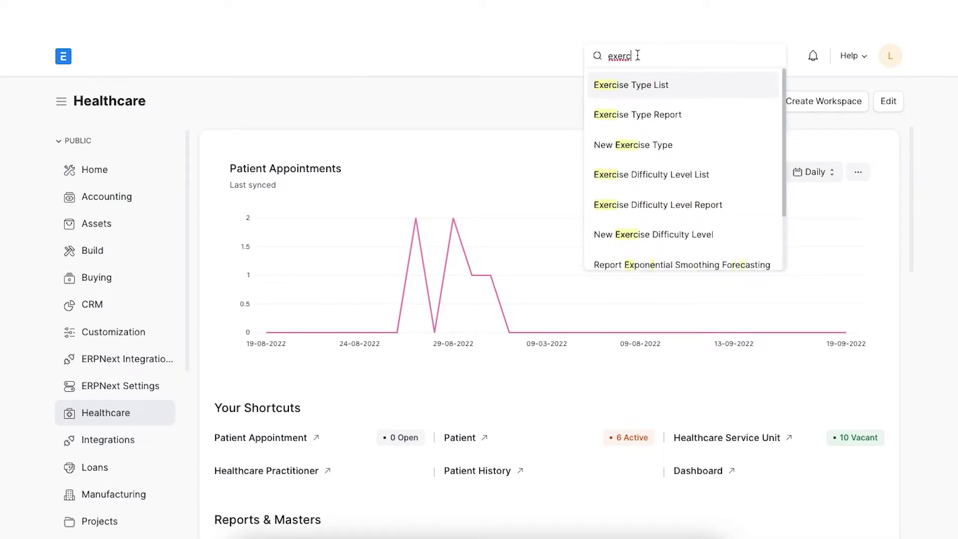
pyautogui.click(692, 93)
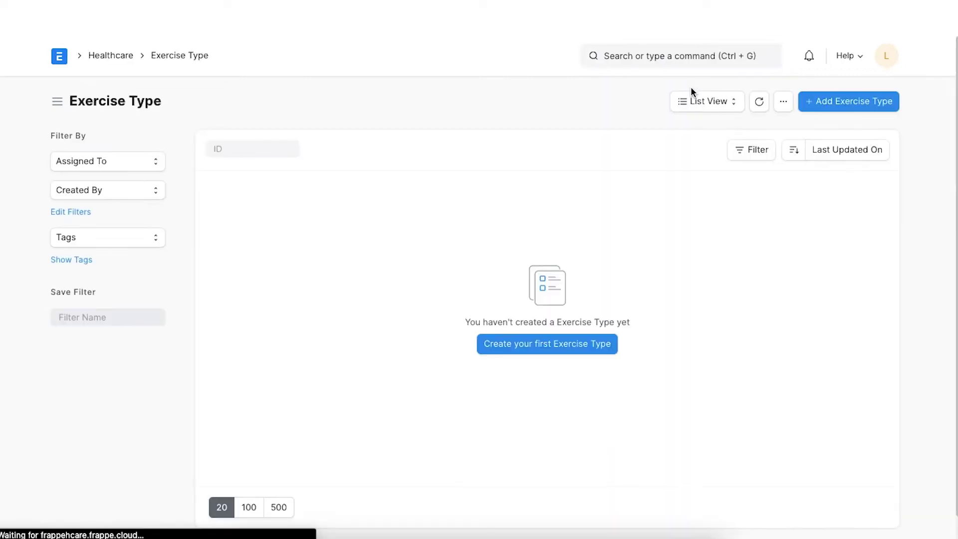
pyautogui.click(831, 105)
pyautogui.click(355, 193)
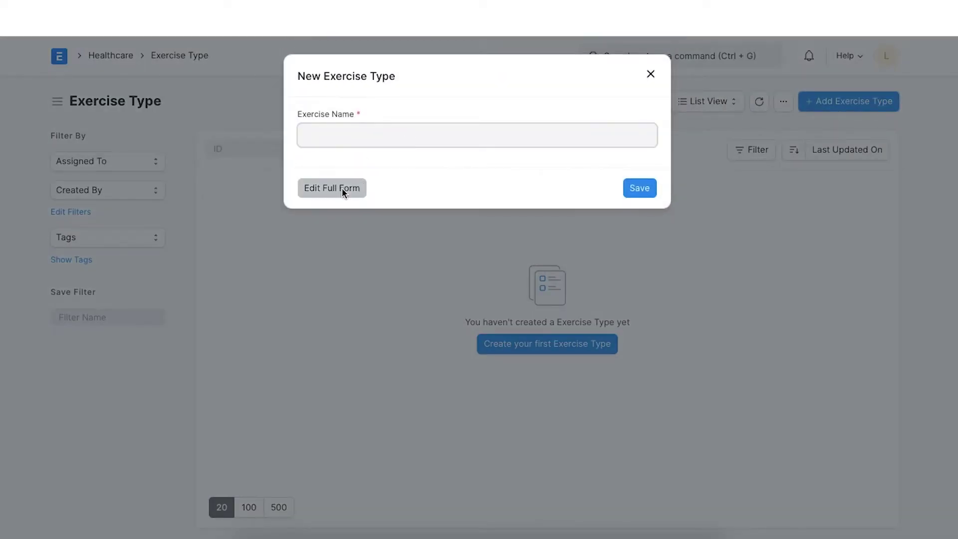
pyautogui.write('Leg Exercise')
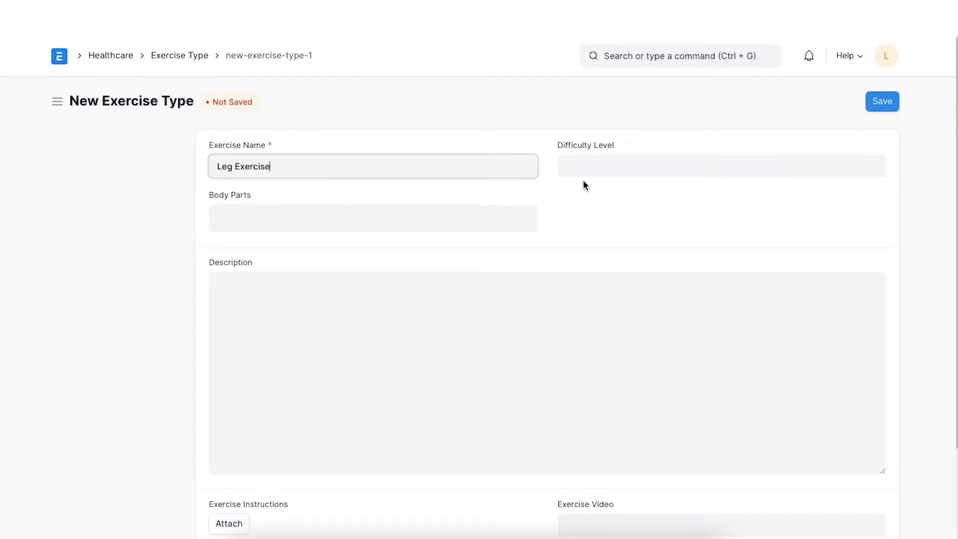
# Set difficulty to Moderate and paste the resistance-band description.
pyautogui.click(586, 164)
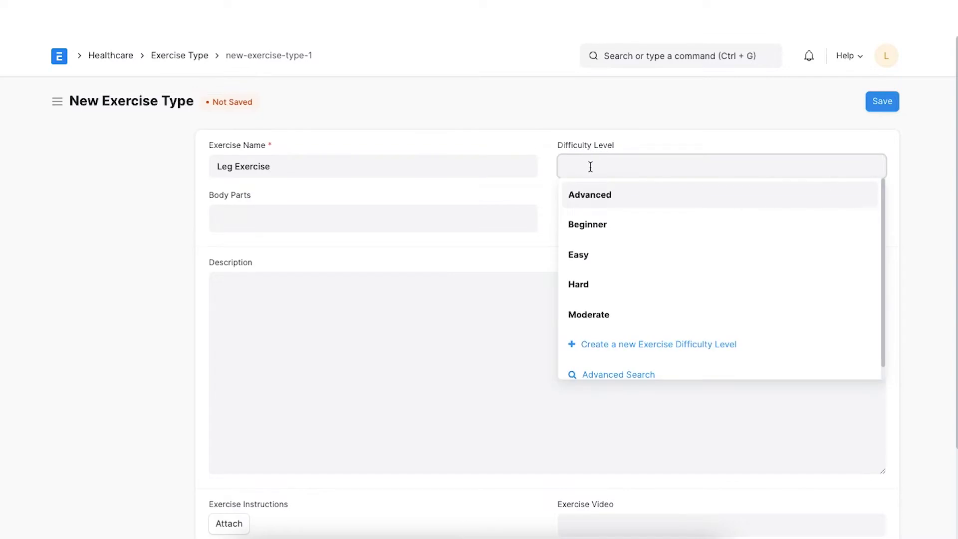
pyautogui.click(601, 313)
pyautogui.click(601, 305)
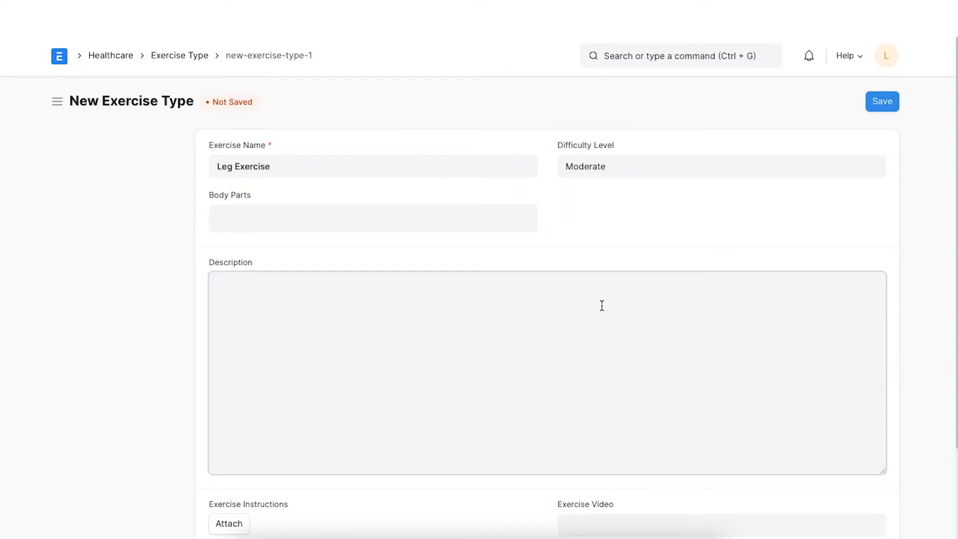
pyautogui.write('Resistance bands are elastic bands with handles on each side and offer resistance to your muscles similarly to other weights. They are easy to use at home and are relatively inexpensive.')
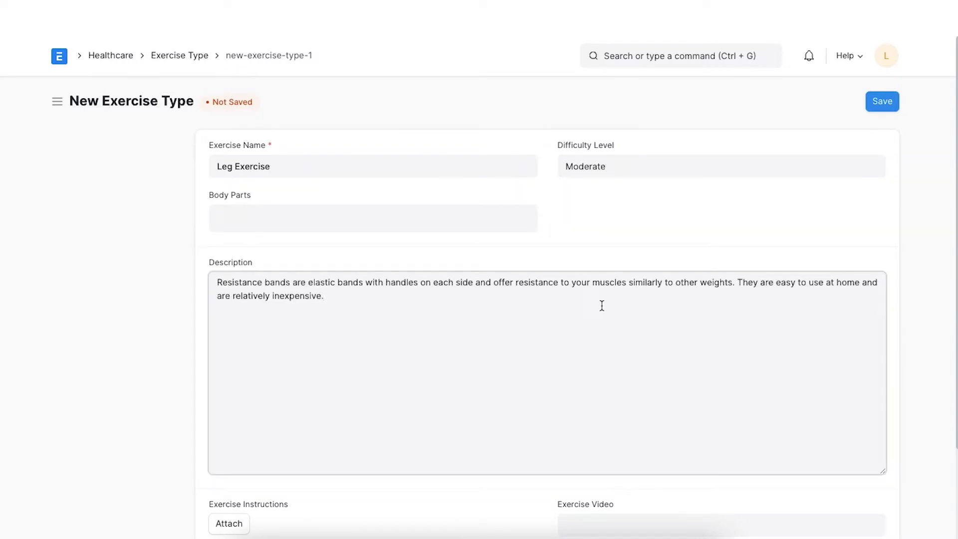
# Add body parts Ankle, Calf and Thighs.
pyautogui.click(440, 220)
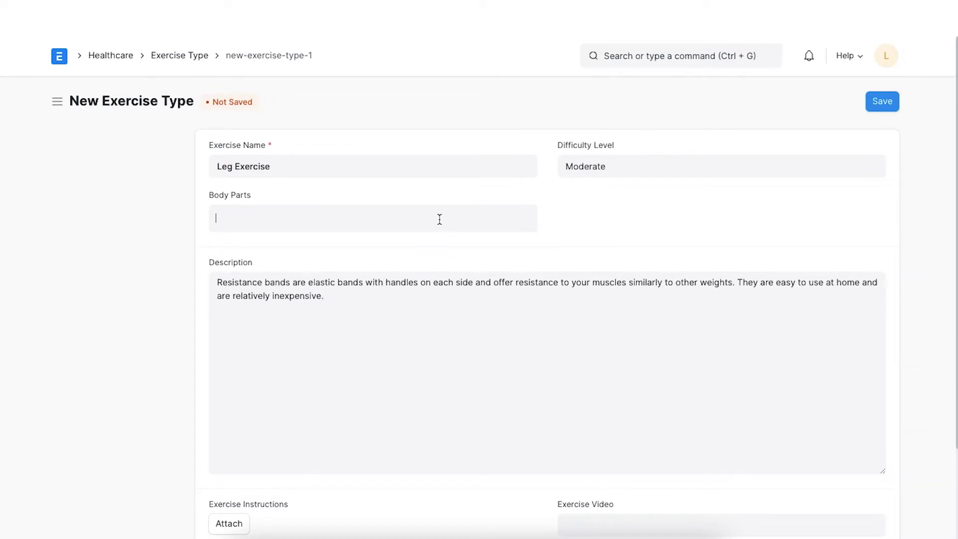
pyautogui.click(413, 247)
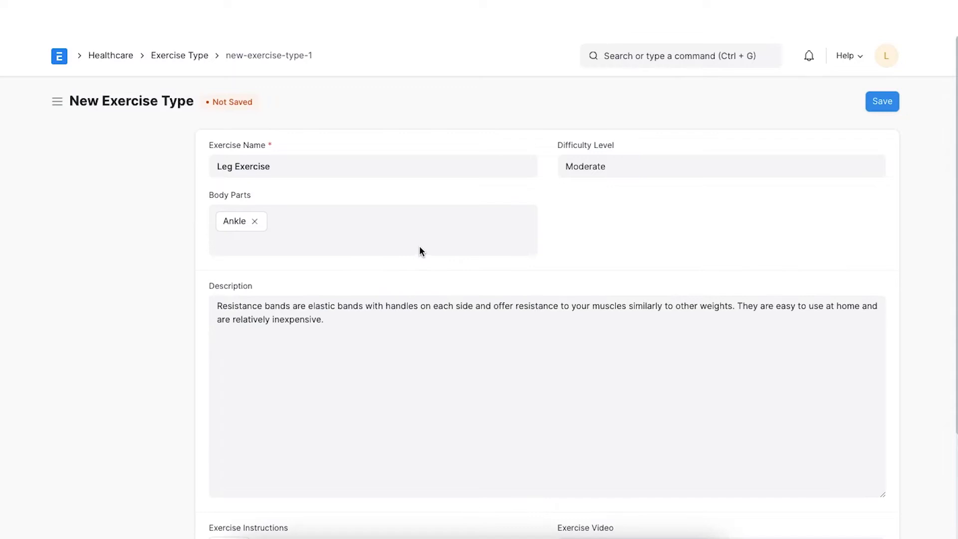
pyautogui.click(422, 245)
pyautogui.click(391, 302)
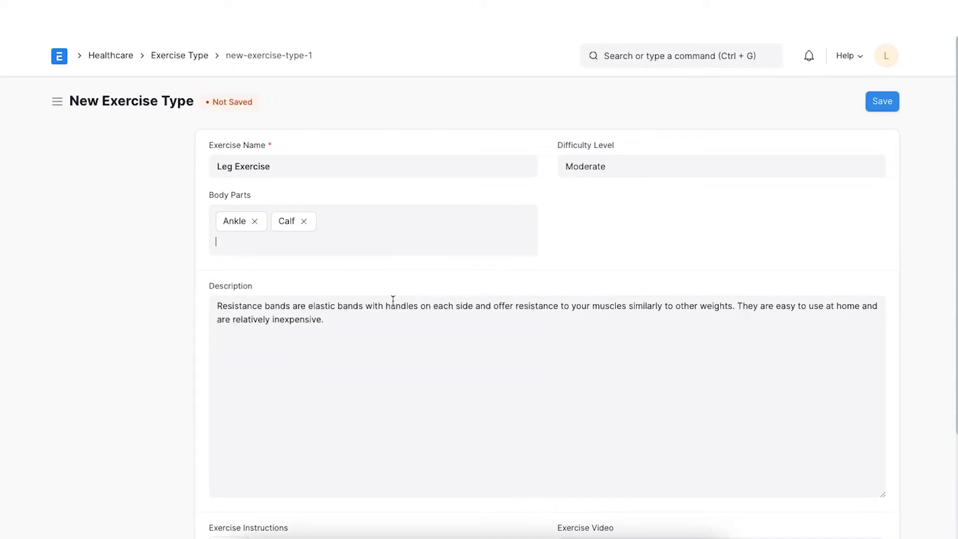
pyautogui.click(410, 245)
pyautogui.click(364, 325)
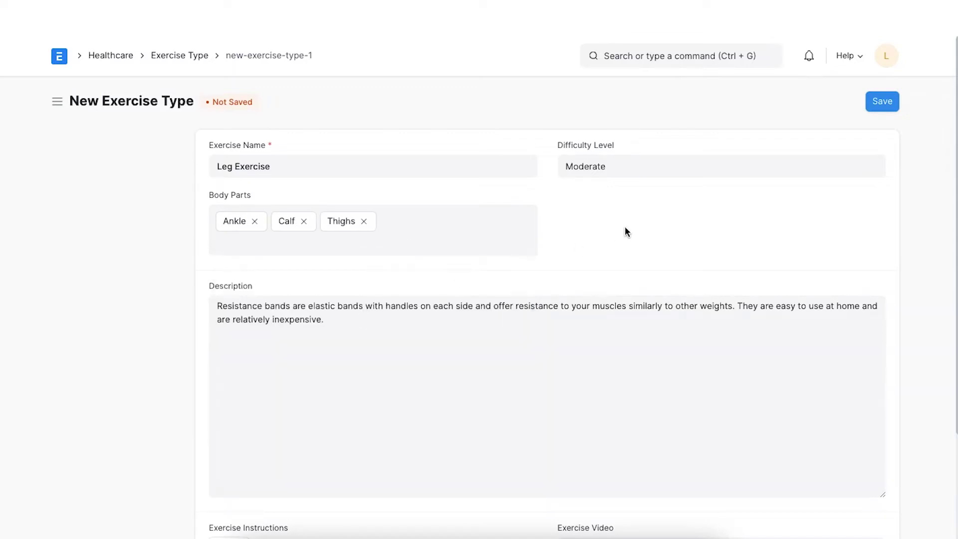
# Link the Exercise Video field to the existing 'Leg Exercise' video.
pyautogui.scroll(-3, 616, 317)
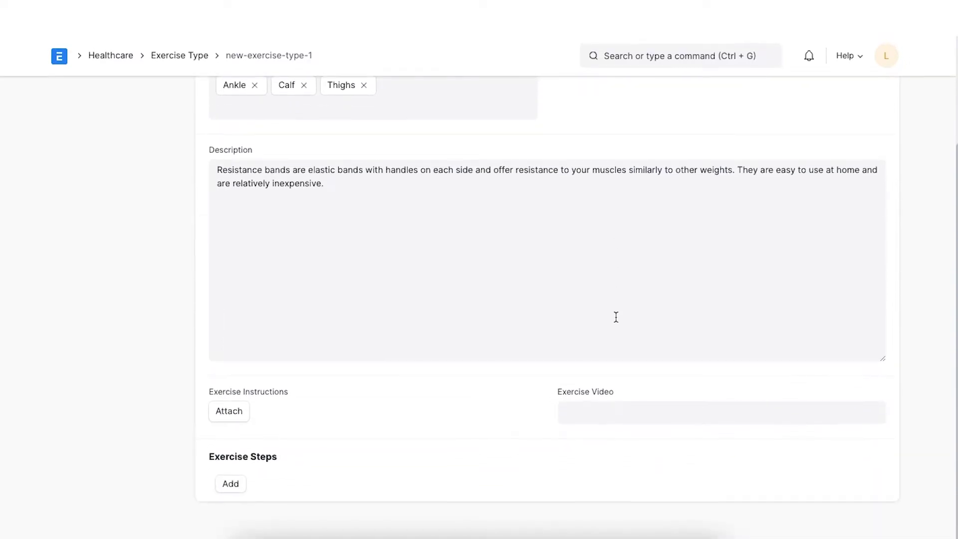
pyautogui.click(587, 418)
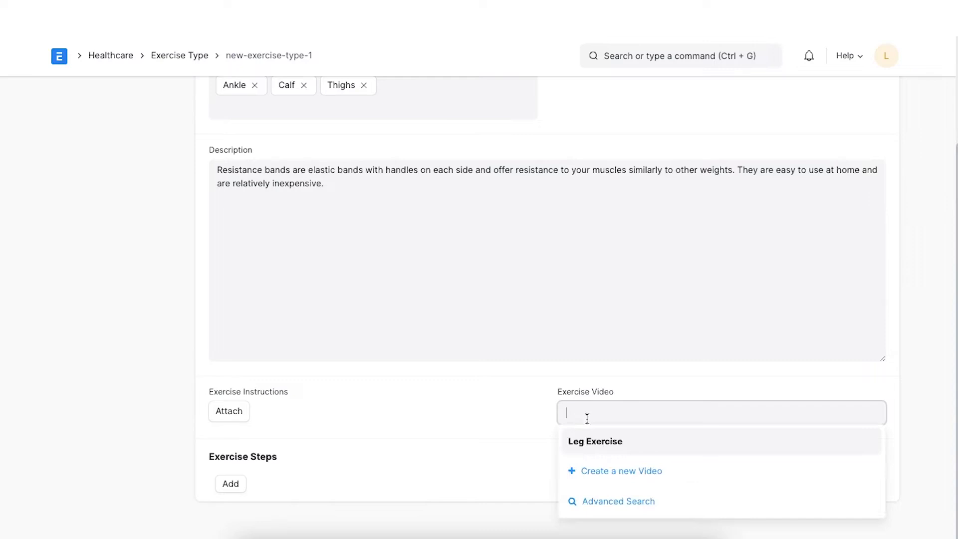
pyautogui.click(615, 442)
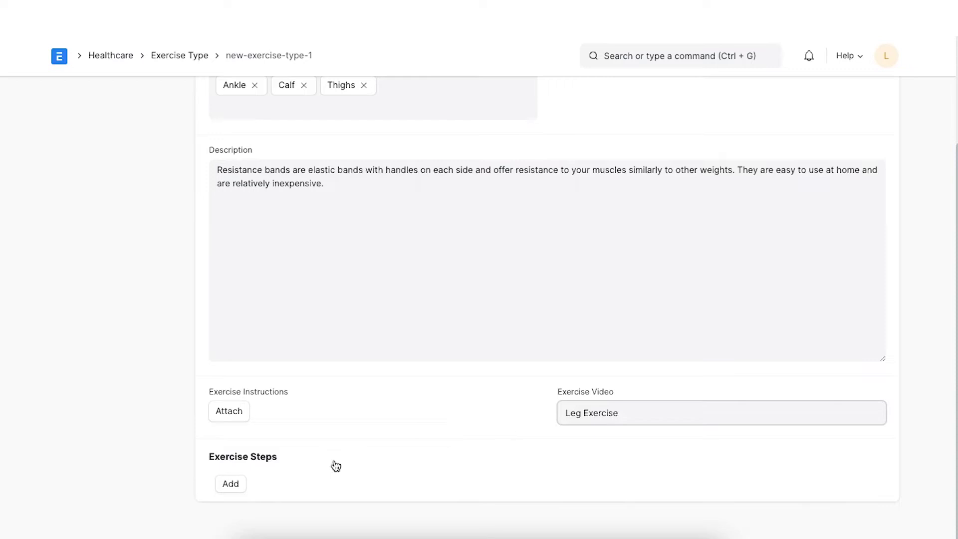
# Start an exercise step titled 'Step 1' and upload Step 1.png from Downloads as its image.
pyautogui.click(231, 484)
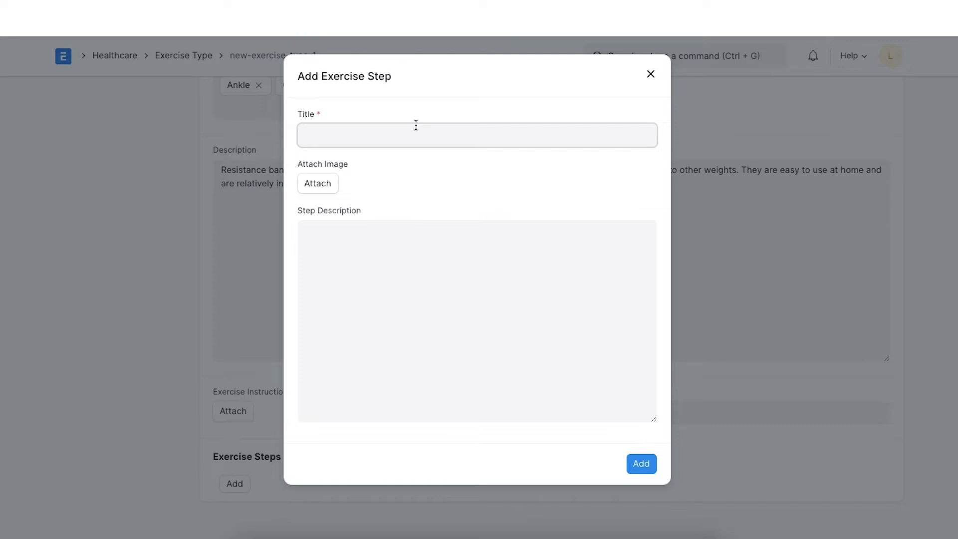
pyautogui.write('Step 1')
pyautogui.click(317, 184)
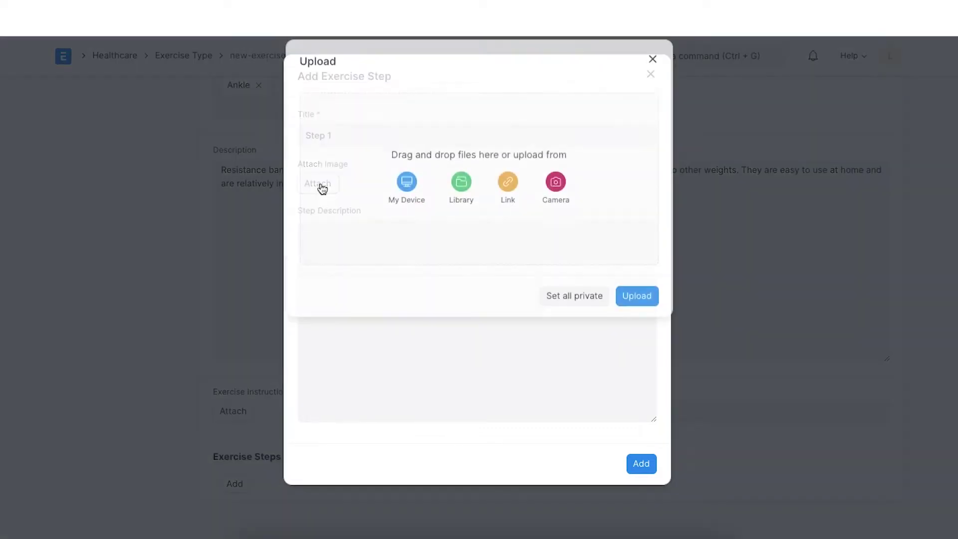
pyautogui.click(406, 195)
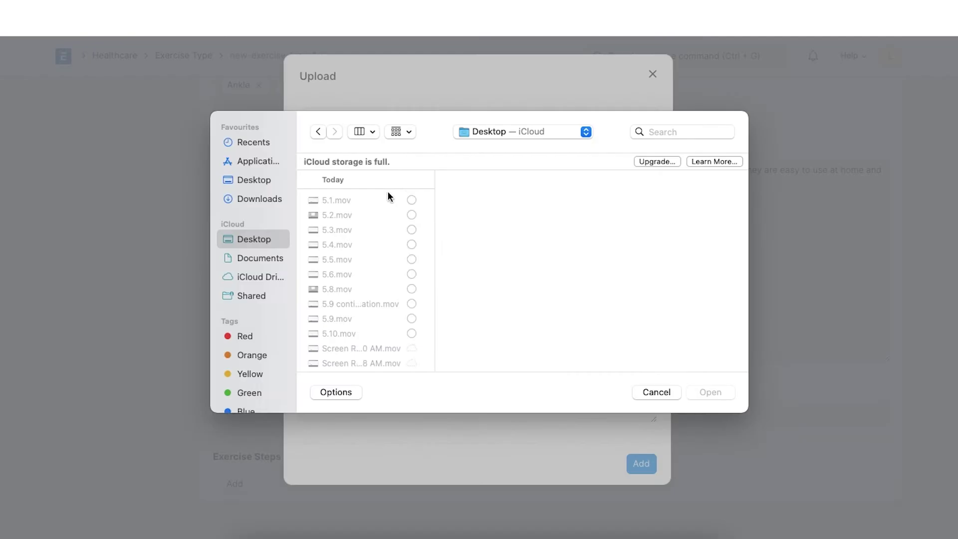
pyautogui.click(261, 197)
pyautogui.scroll(-5, 363, 274)
pyautogui.scroll(3, 363, 276)
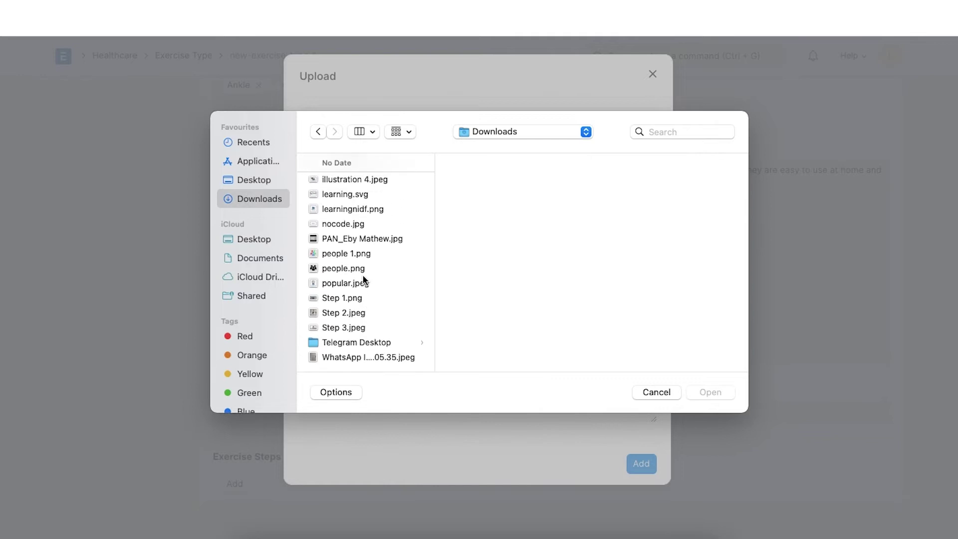
pyautogui.click(346, 297)
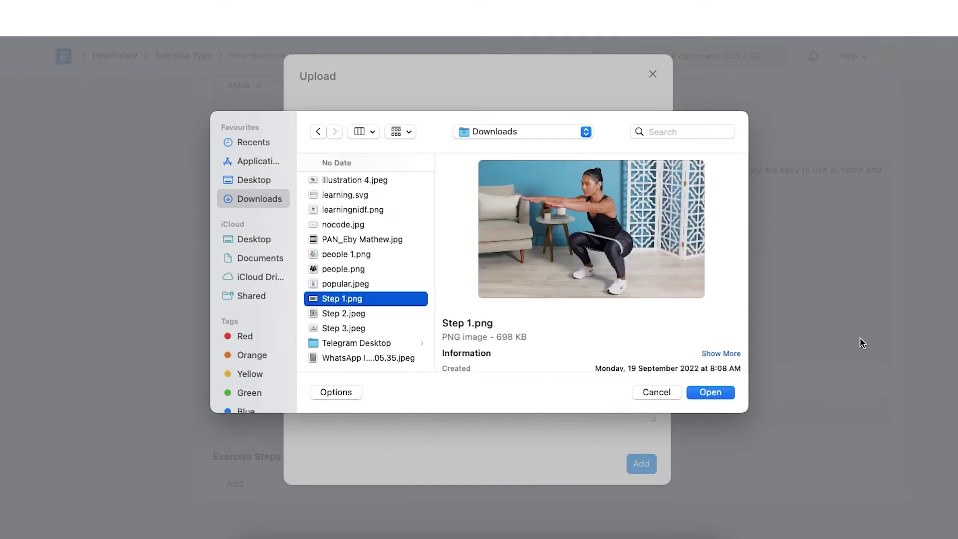
pyautogui.click(721, 394)
pyautogui.click(643, 205)
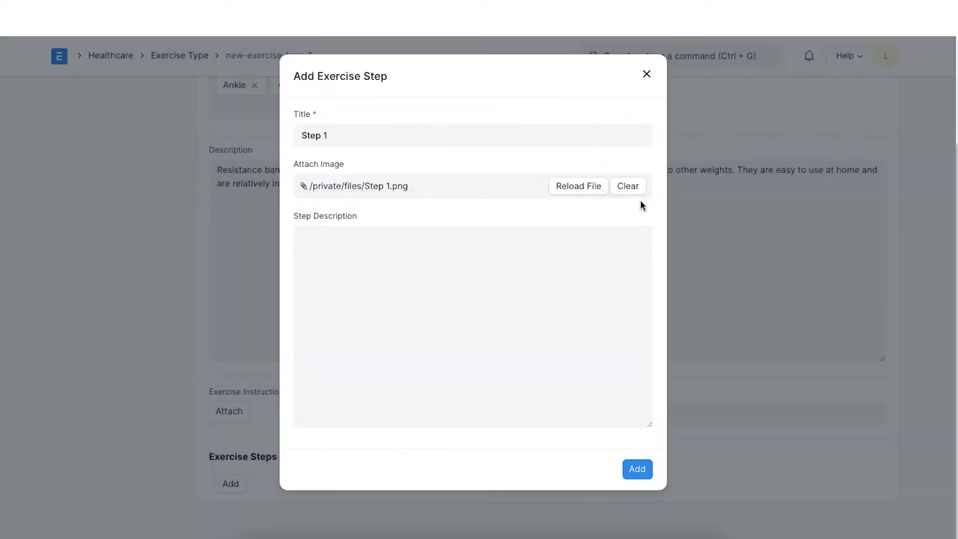
# Give the step the description 'Step 1', add it, and reopen it for editing.
pyautogui.click(484, 253)
pyautogui.write('Step 1')
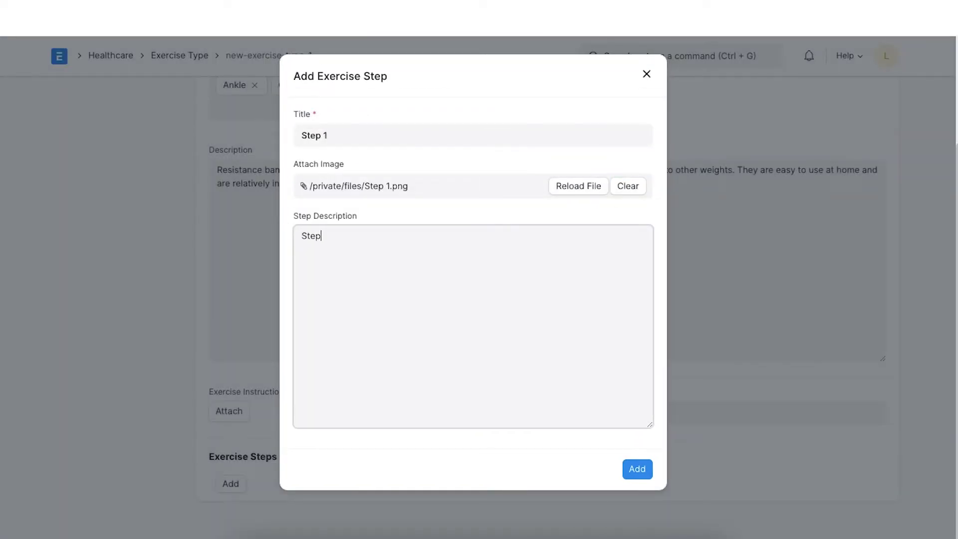
pyautogui.click(637, 469)
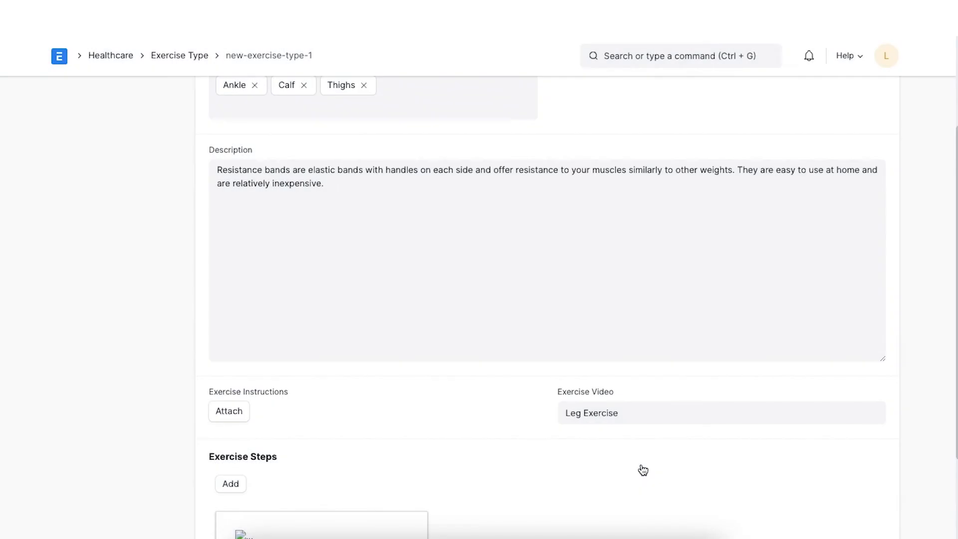
pyautogui.scroll(-2, 611, 416)
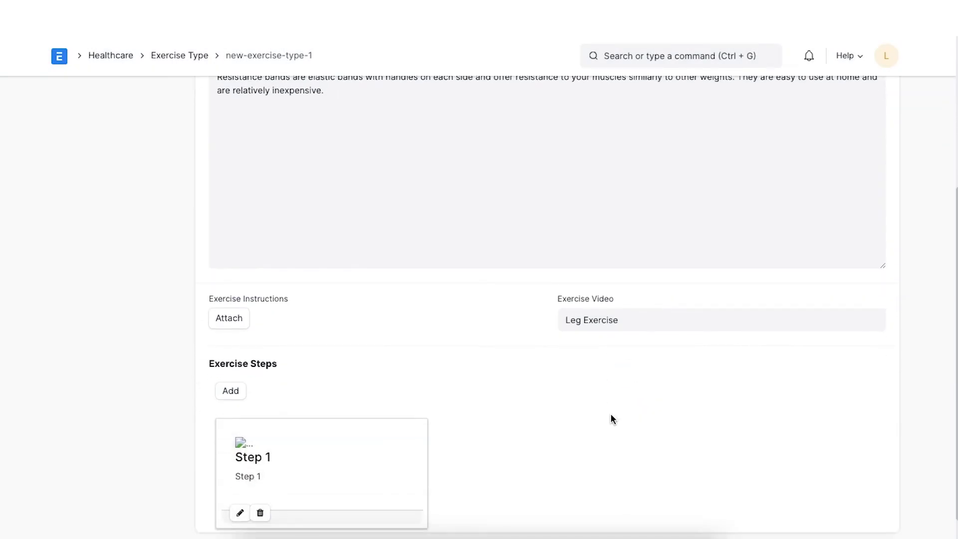
pyautogui.scroll(-1, 611, 417)
pyautogui.click(240, 511)
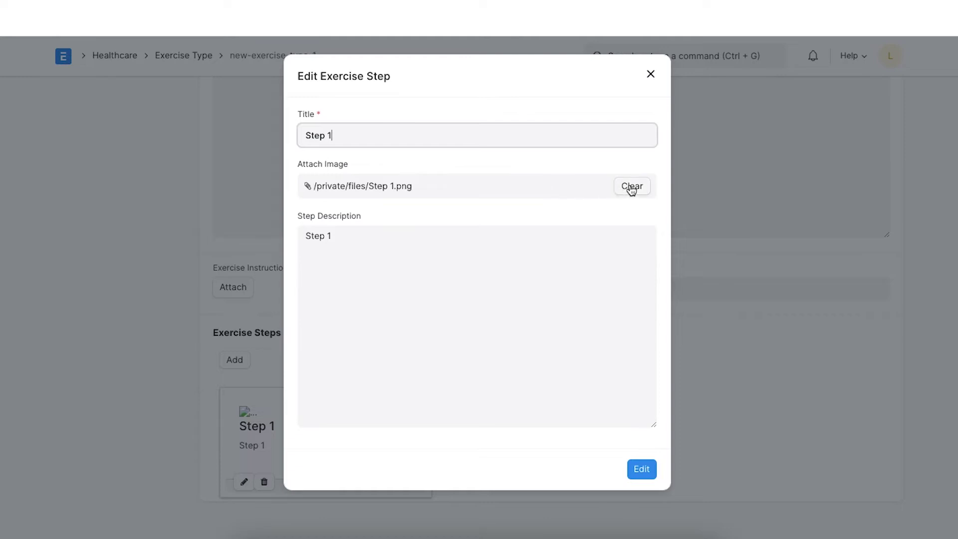
# Save Step 1, then start 'Step 2' and upload the Step 2.jpeg image.
pyautogui.click(641, 468)
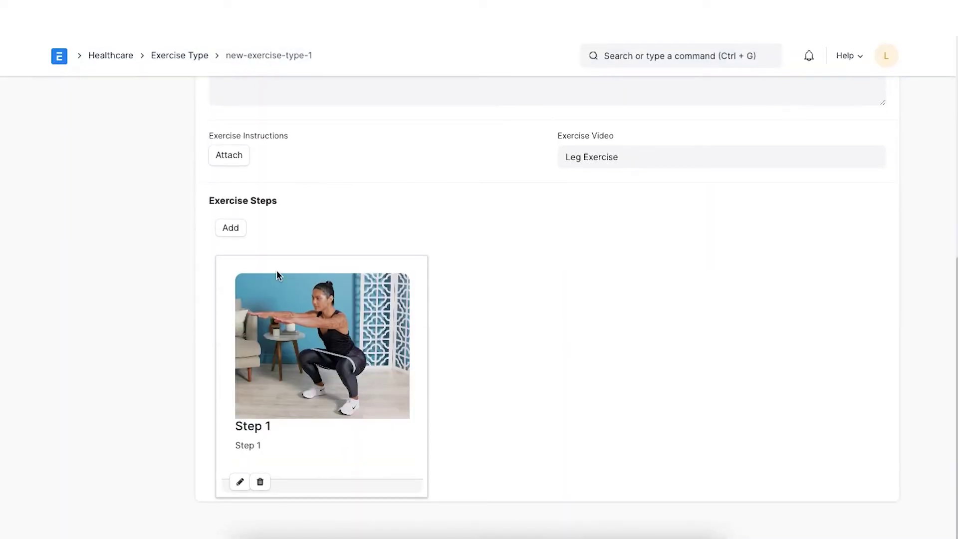
pyautogui.click(232, 228)
pyautogui.write('Step 2')
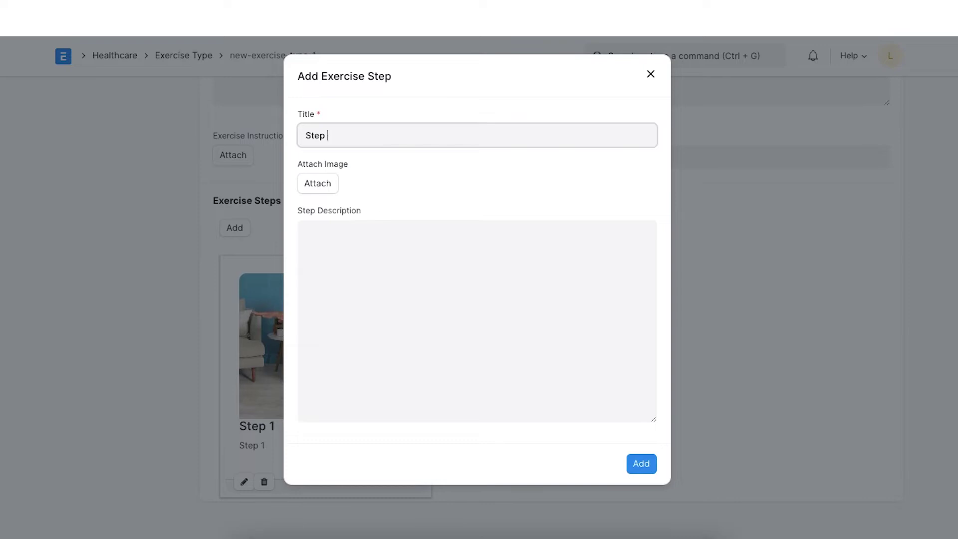
pyautogui.click(318, 188)
pyautogui.click(405, 195)
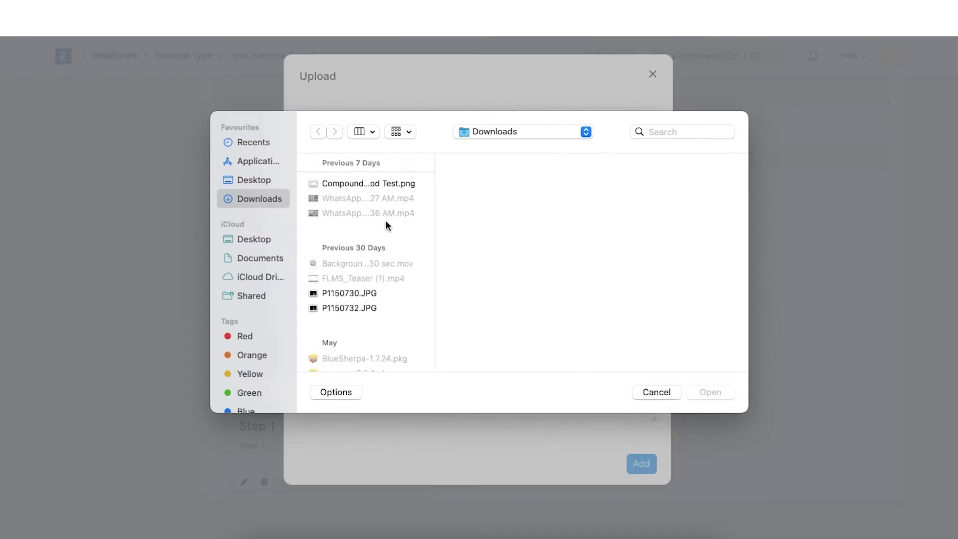
pyautogui.scroll(-10, 385, 220)
pyautogui.click(349, 313)
pyautogui.click(705, 394)
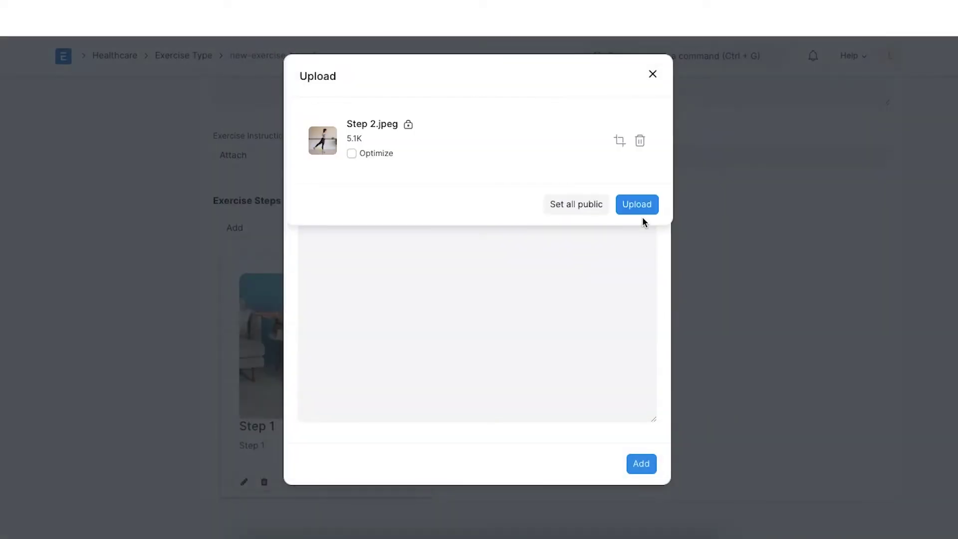
pyautogui.click(636, 201)
pyautogui.click(549, 306)
# Give Step 2 the description 'Step 2', add it, and confirm its details.
pyautogui.write('Step 2')
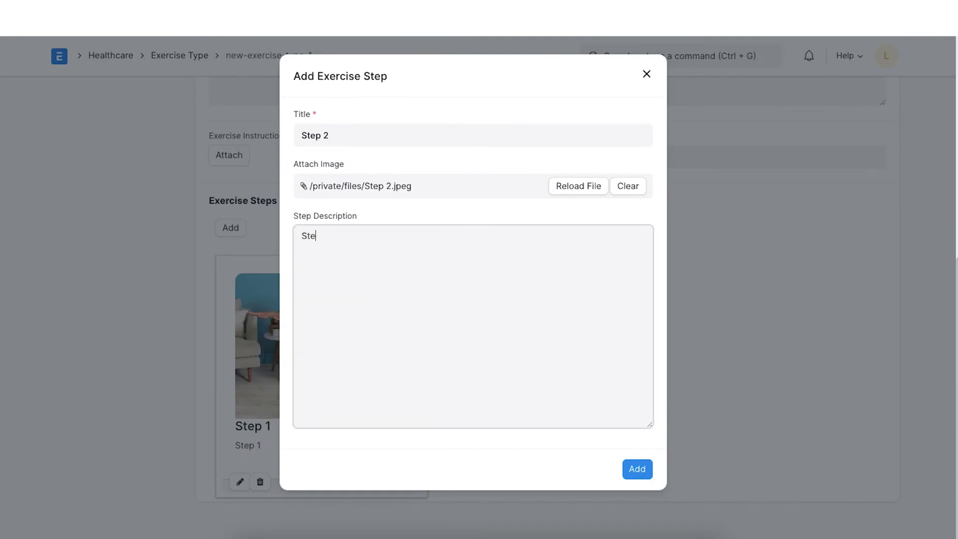
pyautogui.click(641, 468)
pyautogui.click(467, 482)
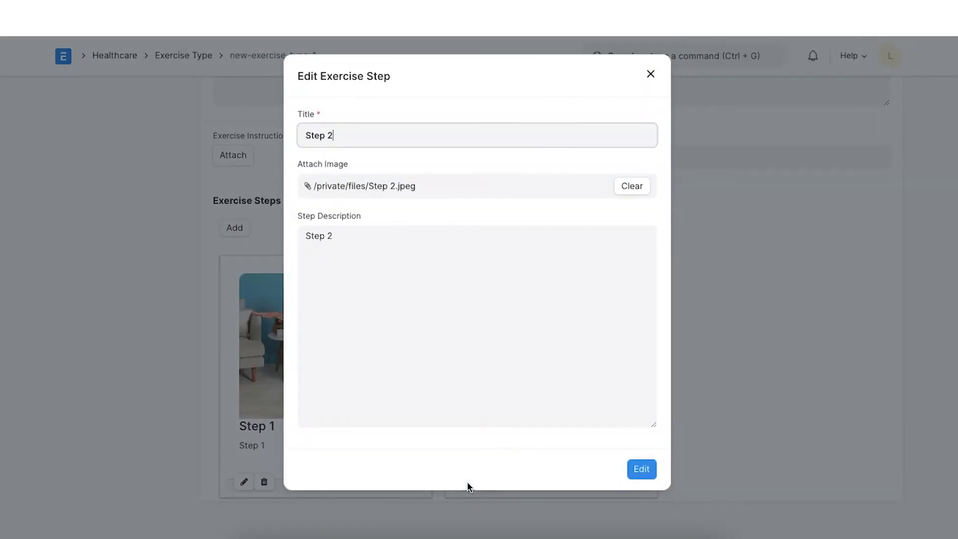
pyautogui.click(640, 467)
pyautogui.scroll(8, 776, 304)
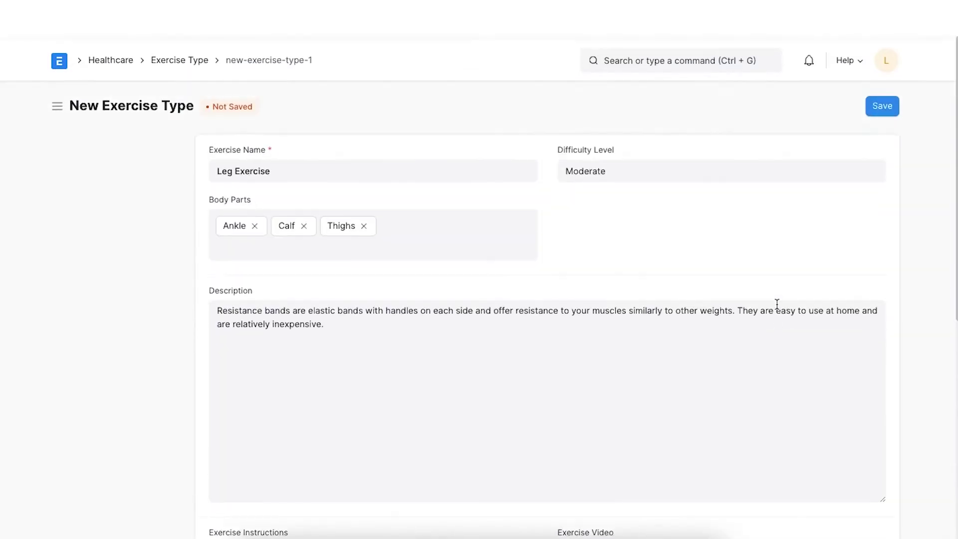
# Save the exercise type as 'Leg Exercise - Moderate'.
pyautogui.click(885, 101)
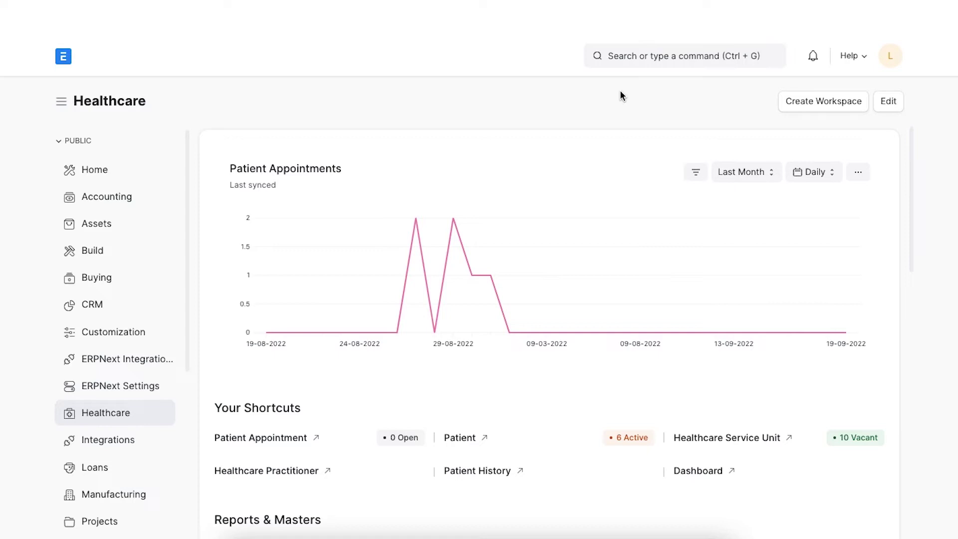
# Start a new Therapy Type in the full form named 'Intensive Leg Therapy'.
pyautogui.click(632, 57)
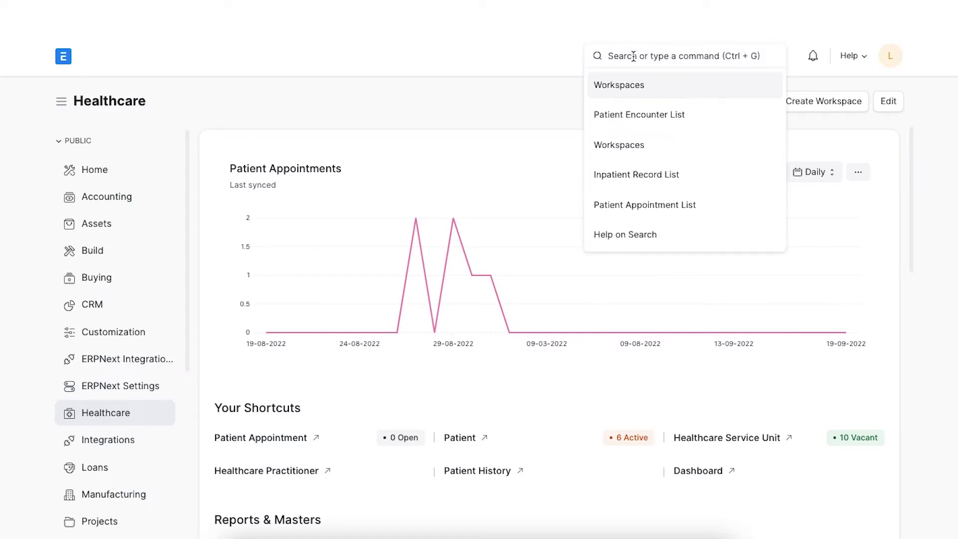
pyautogui.click(620, 95)
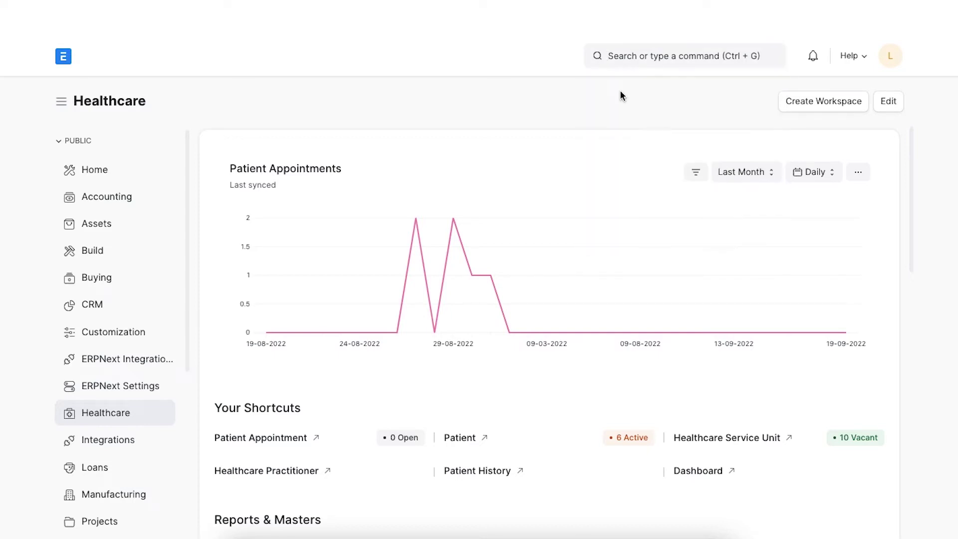
pyautogui.click(632, 56)
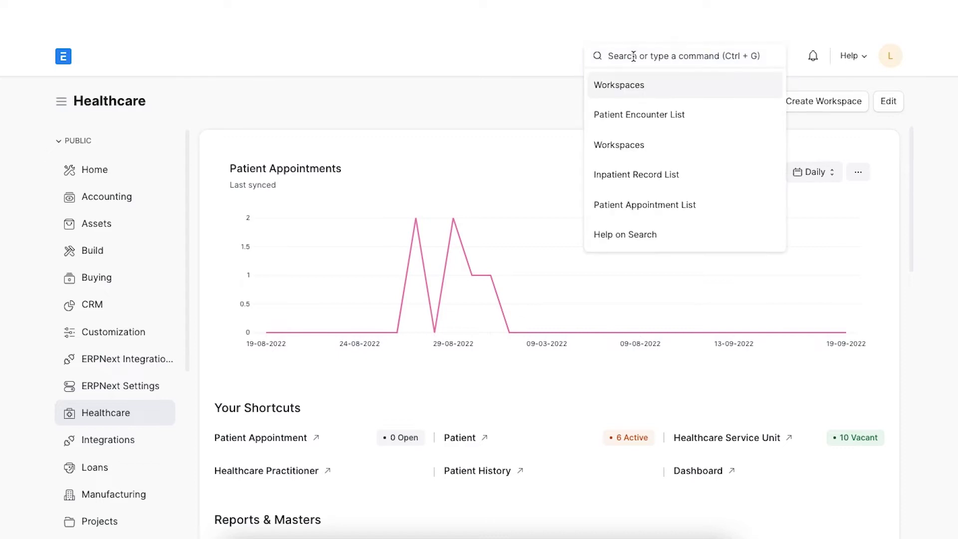
pyautogui.write('th')
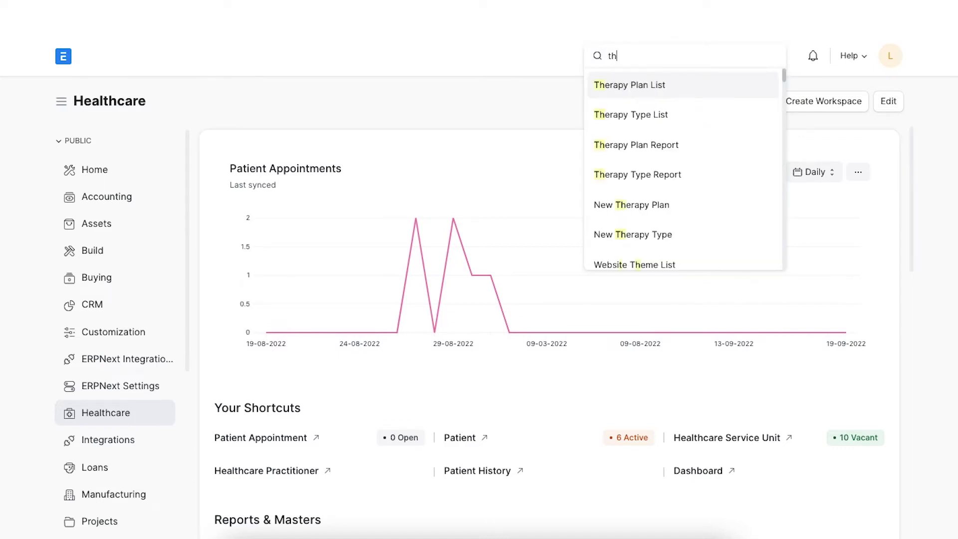
pyautogui.write('era')
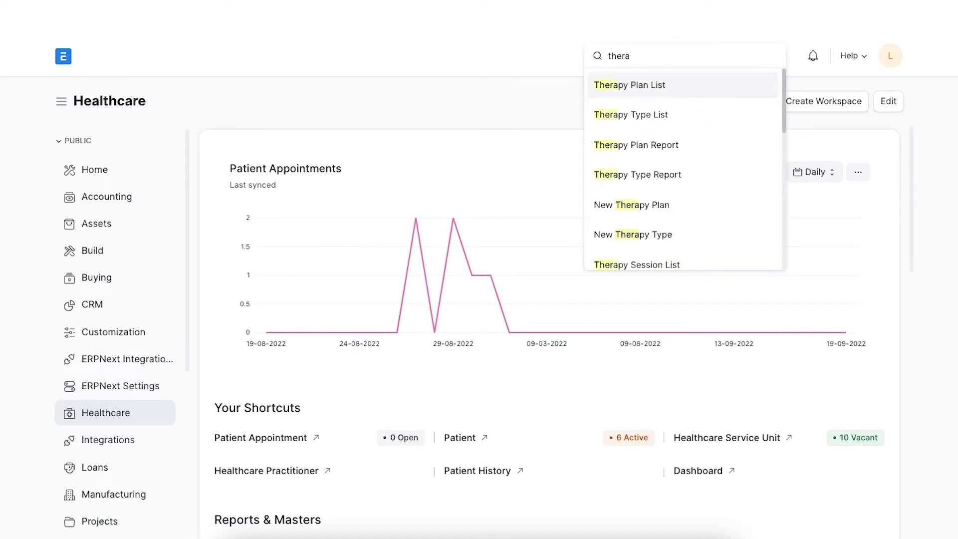
pyautogui.click(700, 114)
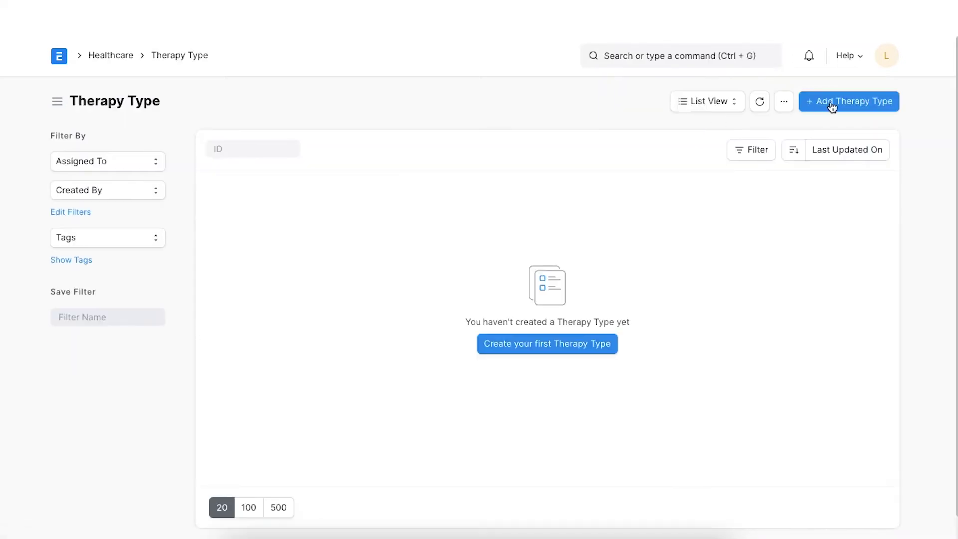
pyautogui.click(829, 101)
pyautogui.click(333, 335)
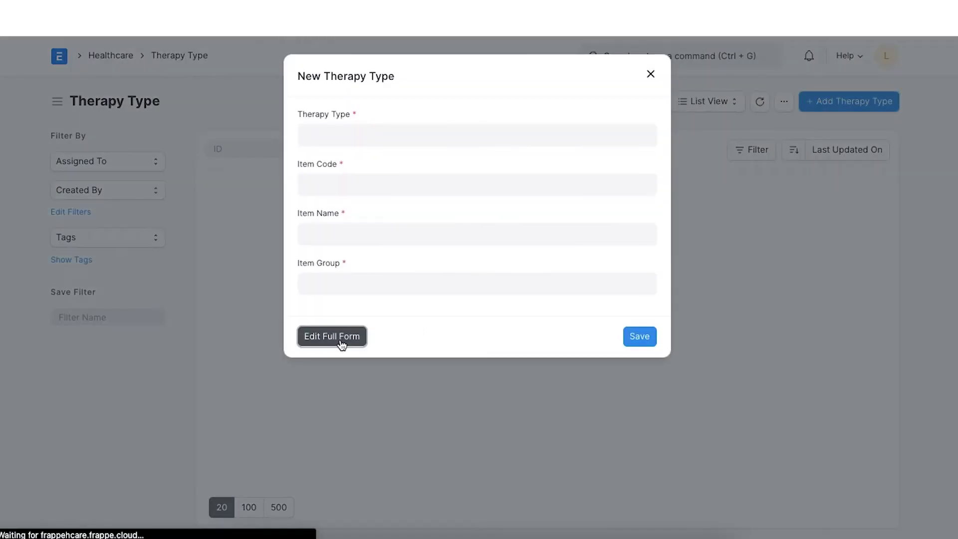
pyautogui.write('I')
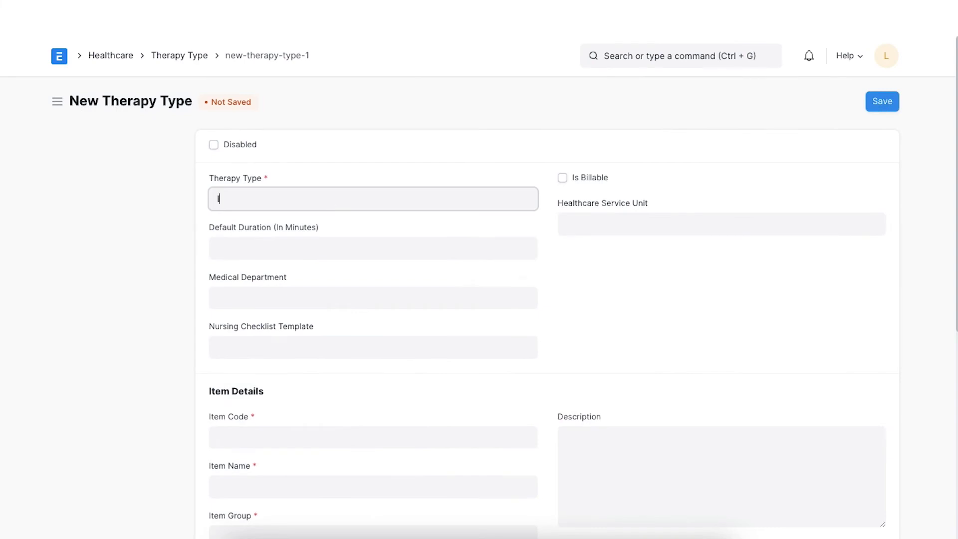
pyautogui.write('ntensive Leg Therapy')
# Fill Item Code, Item Name and Description with the full name 'Intensive Leg Therapy'.
pyautogui.tripleClick(297, 203)
pyautogui.hotkey('ctrl', 'c')
pyautogui.scroll(-3, 292, 229)
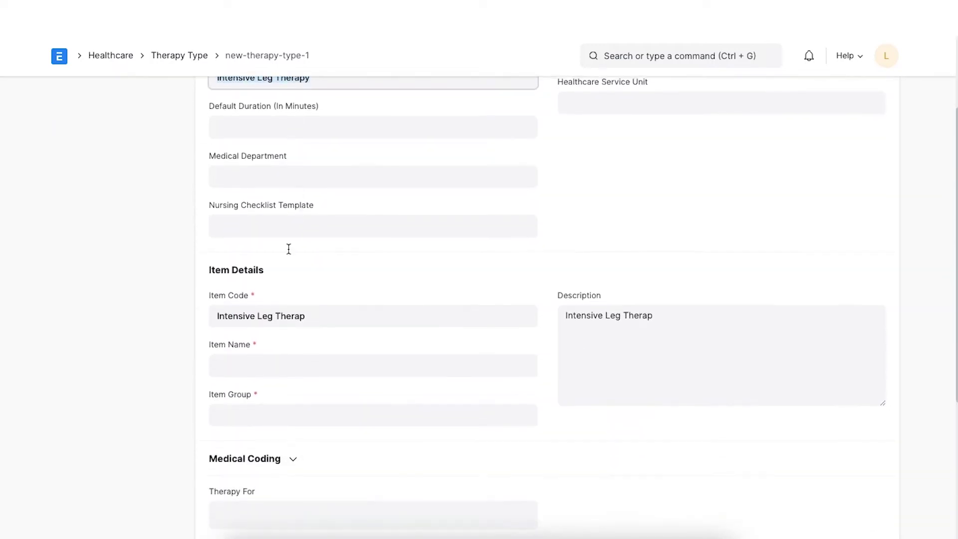
pyautogui.tripleClick(293, 317)
pyautogui.hotkey('ctrl', 'v')
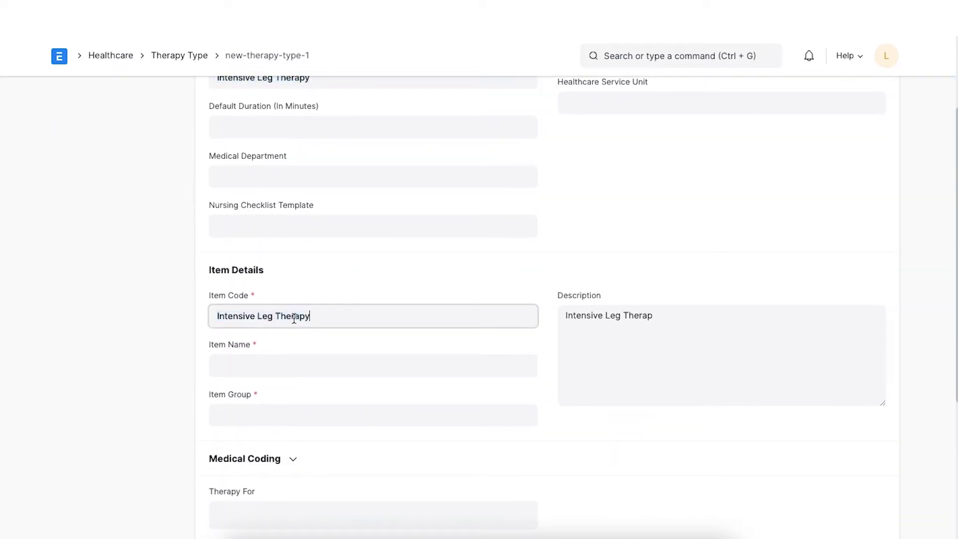
pyautogui.click(271, 353)
pyautogui.hotkey('ctrl', 'v')
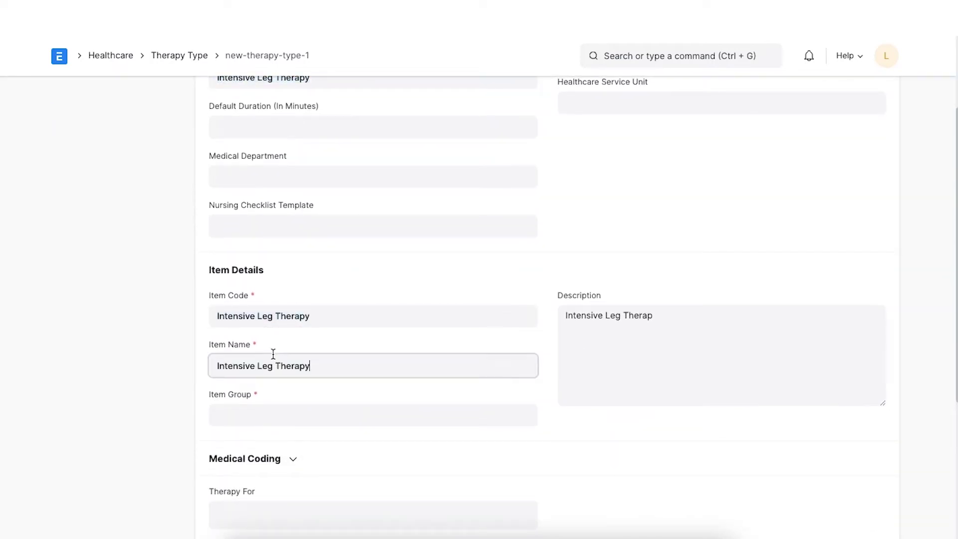
pyautogui.tripleClick(623, 317)
pyautogui.hotkey('ctrl', 'v')
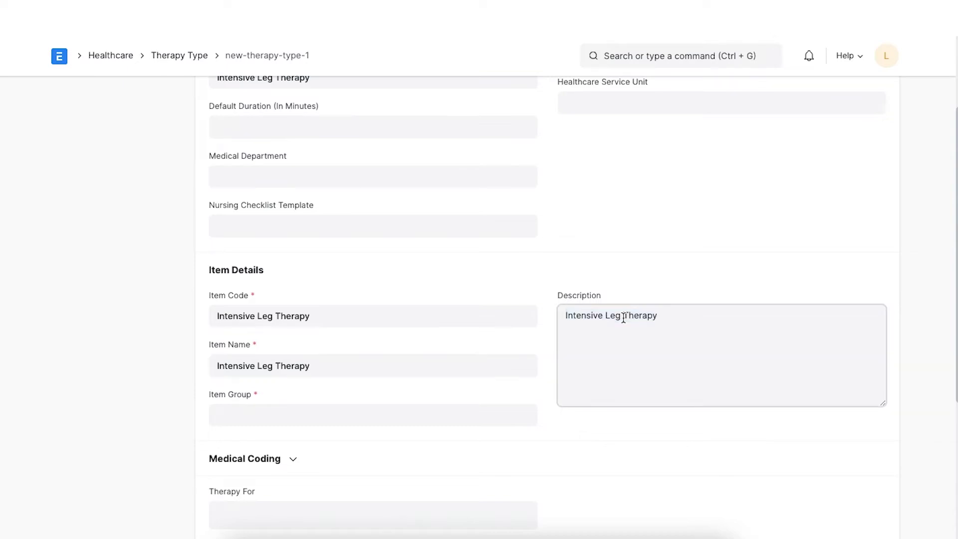
pyautogui.scroll(3, 551, 316)
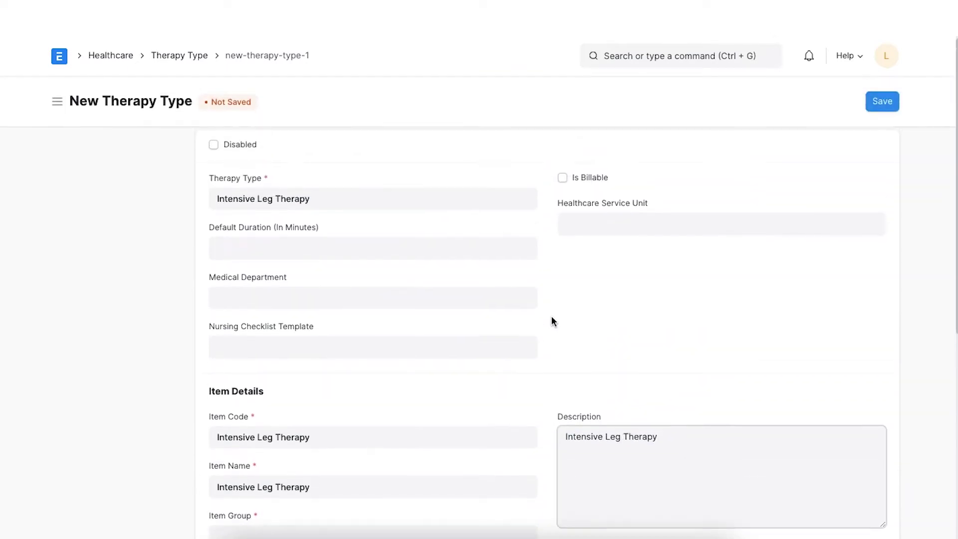
# Make the therapy billable at rate 1,000.00 with a 30-minute default duration.
pyautogui.click(562, 178)
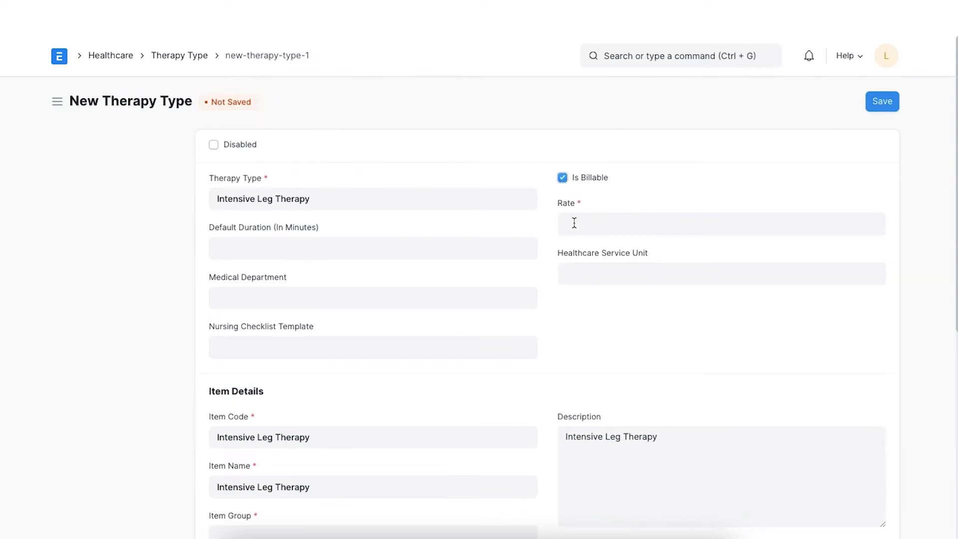
pyautogui.click(574, 223)
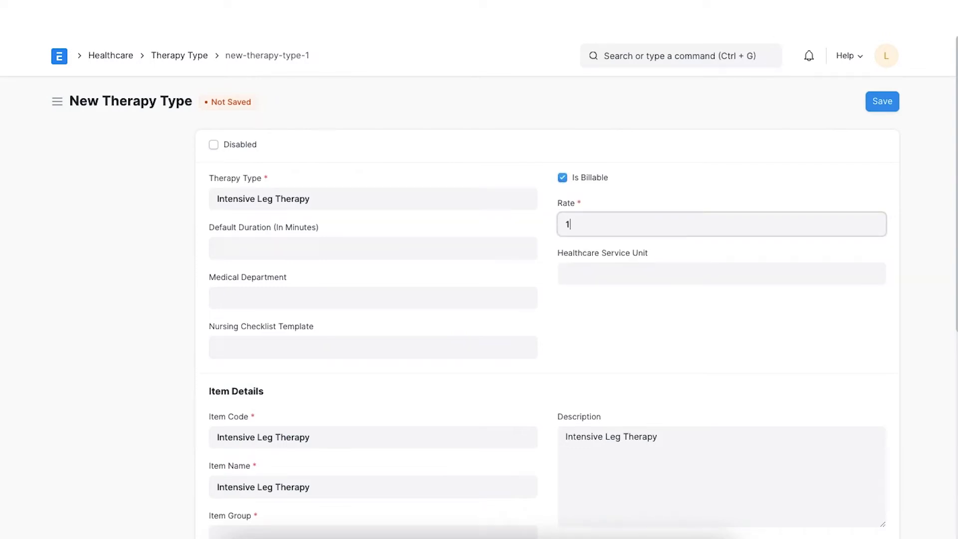
pyautogui.write('1000')
pyautogui.click(550, 270)
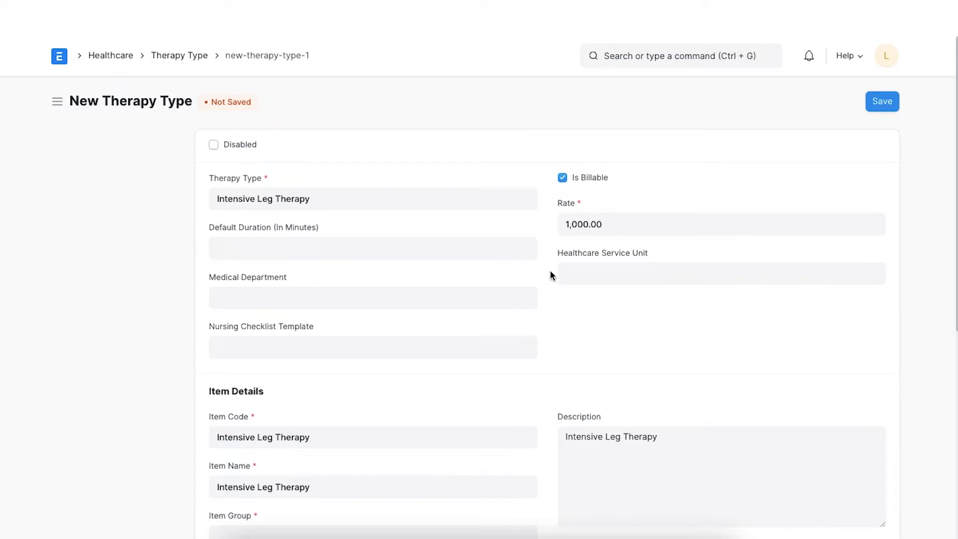
pyautogui.click(498, 237)
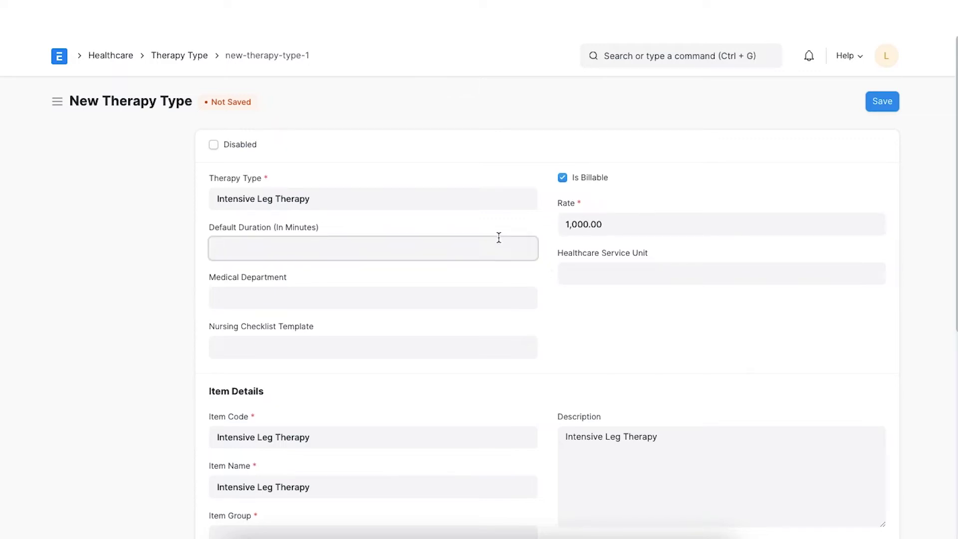
pyautogui.write('30')
pyautogui.click(536, 275)
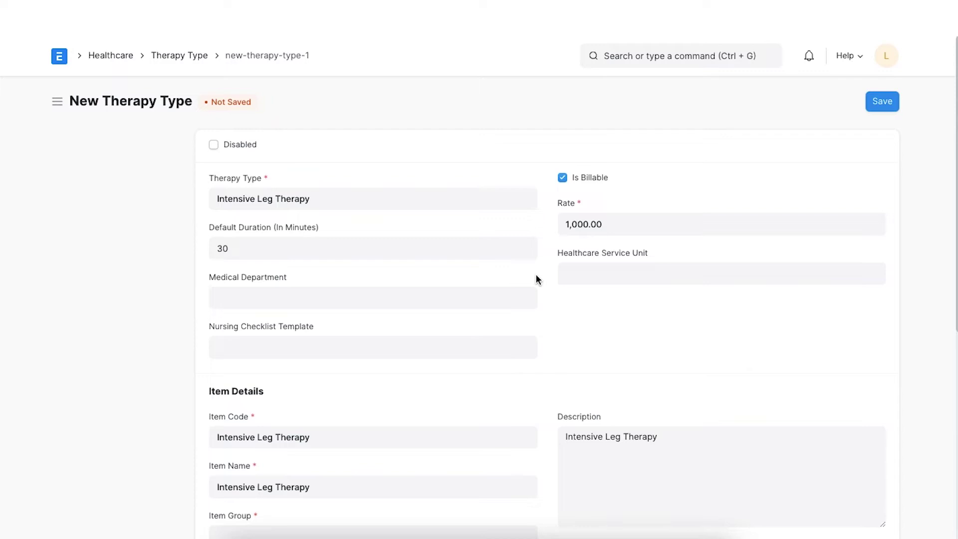
# Set service unit Physiotherapy - FHL and medical department Orthopaedics.
pyautogui.click(577, 274)
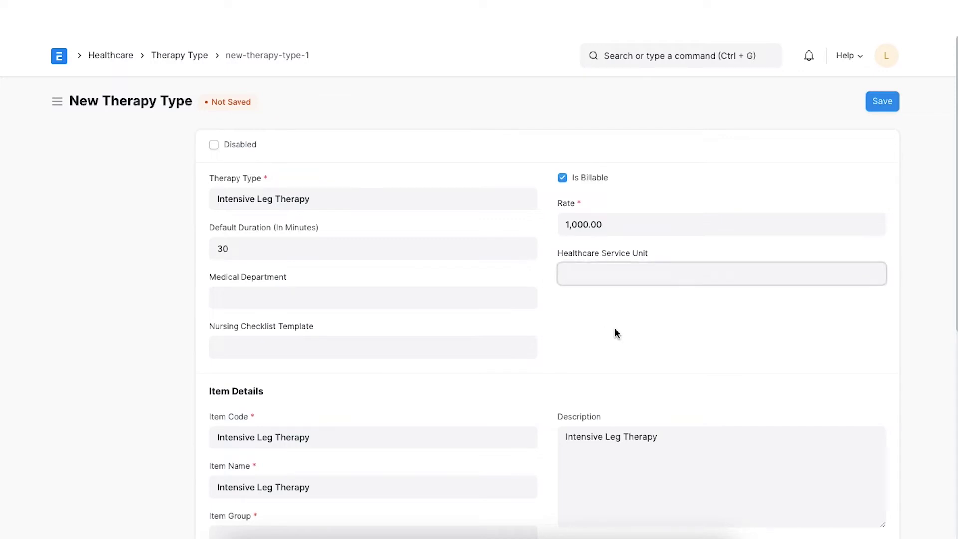
pyautogui.scroll(-7, 615, 332)
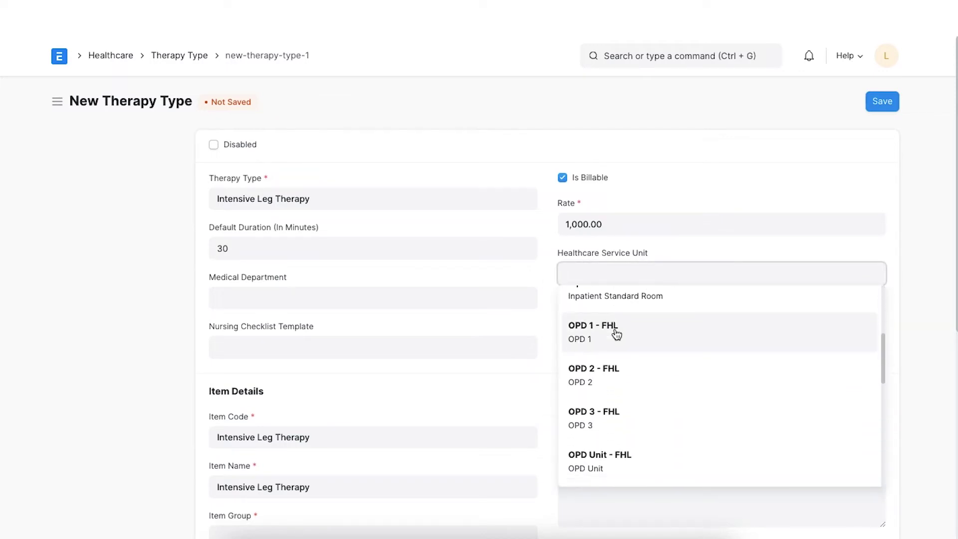
pyautogui.click(609, 403)
pyautogui.click(459, 289)
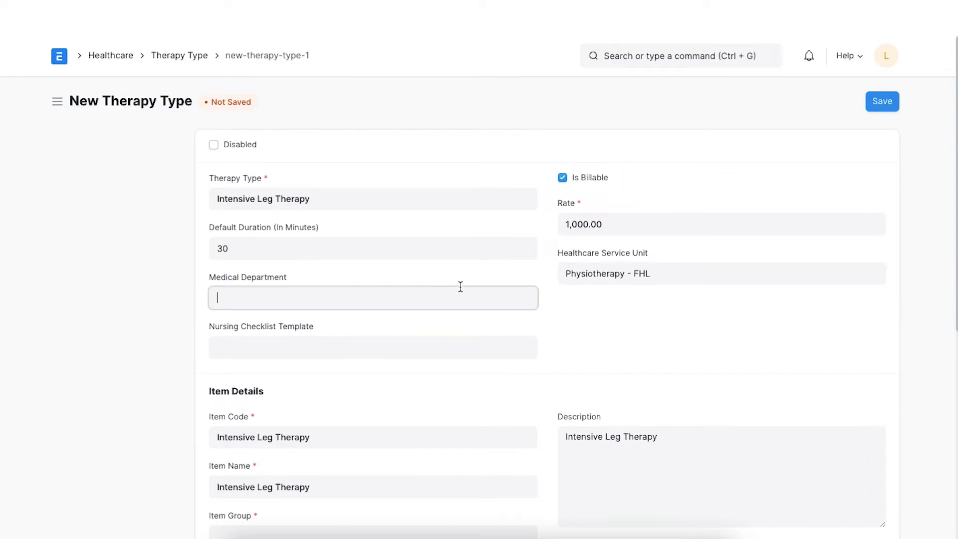
pyautogui.write('or')
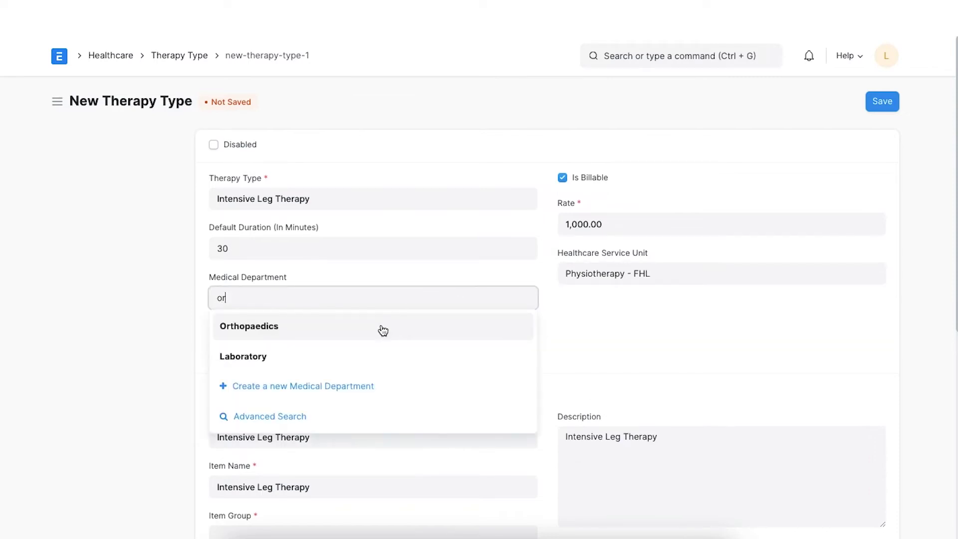
pyautogui.click(380, 326)
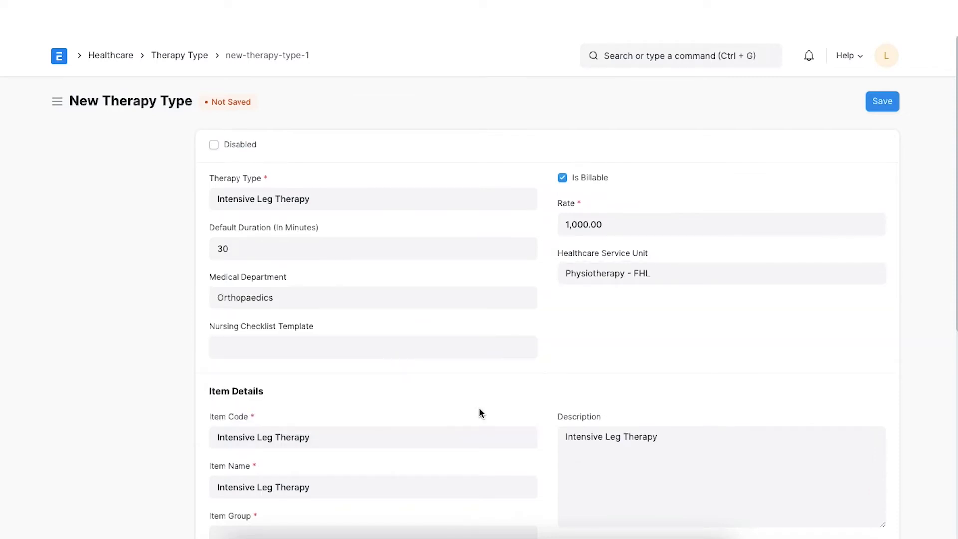
# Set Therapy For body parts to Ankle, Calf and Thighs.
pyautogui.scroll(-5, 479, 407)
pyautogui.scroll(-2, 480, 410)
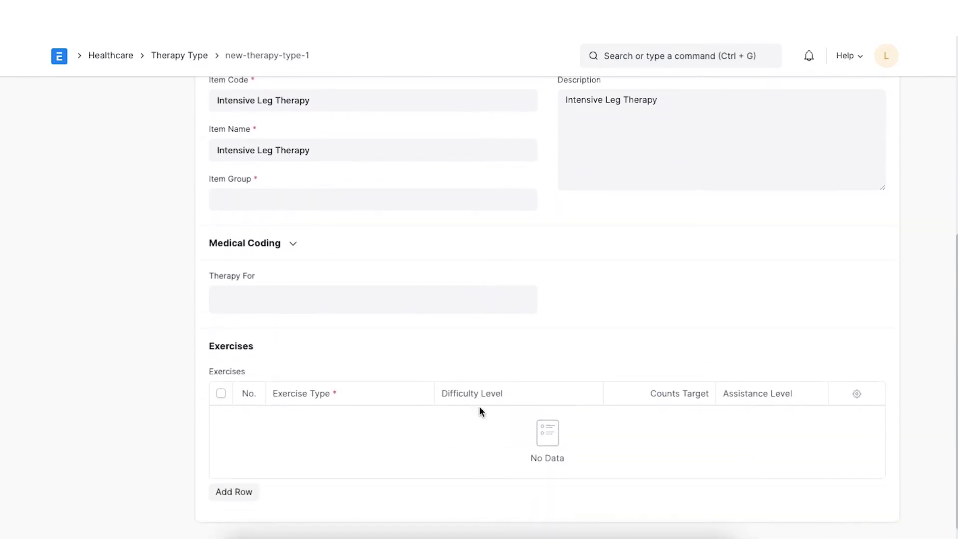
pyautogui.scroll(-1, 479, 405)
pyautogui.click(349, 283)
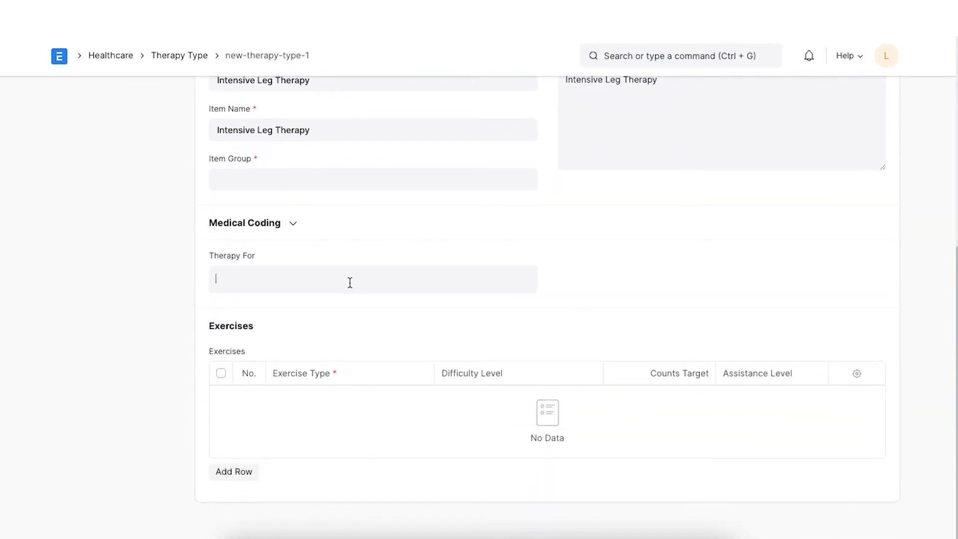
pyautogui.click(306, 311)
pyautogui.click(306, 306)
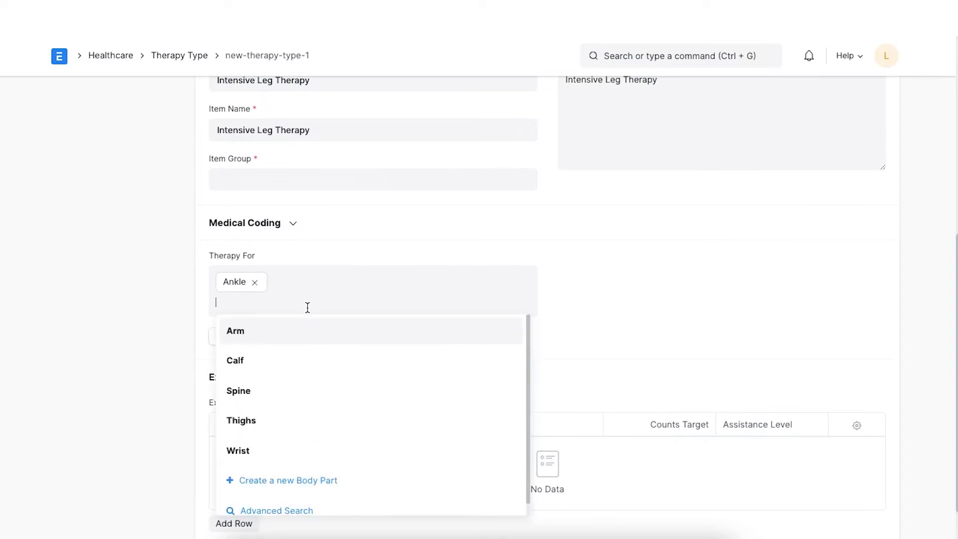
pyautogui.click(292, 359)
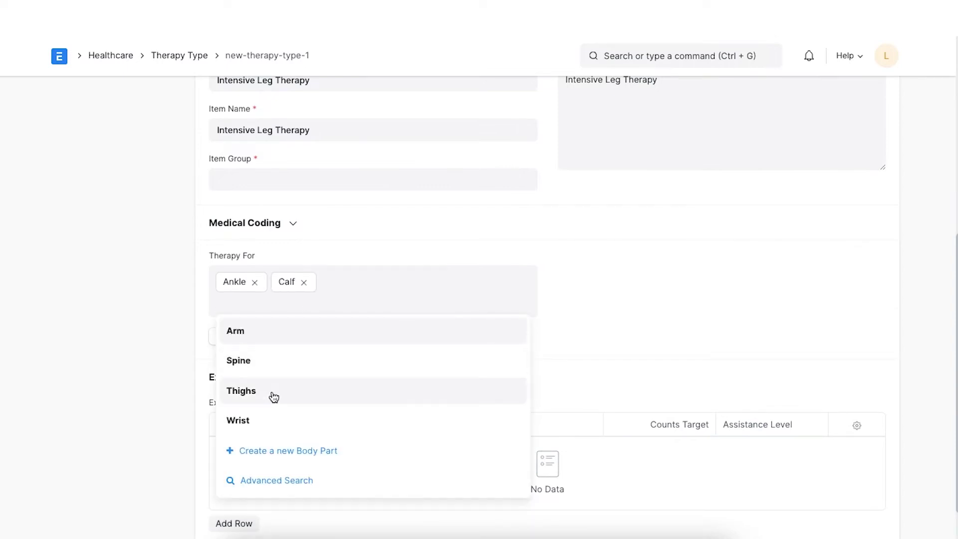
pyautogui.click(267, 394)
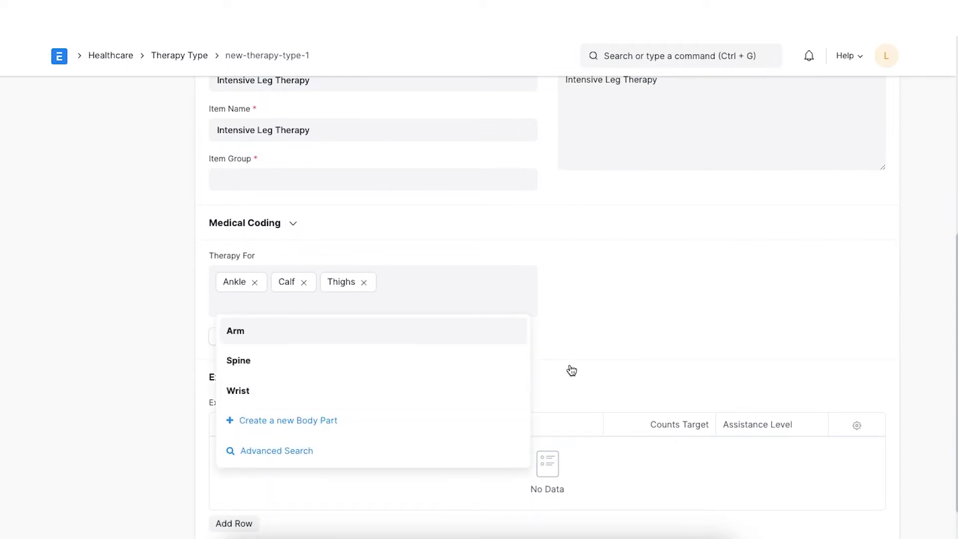
pyautogui.click(585, 358)
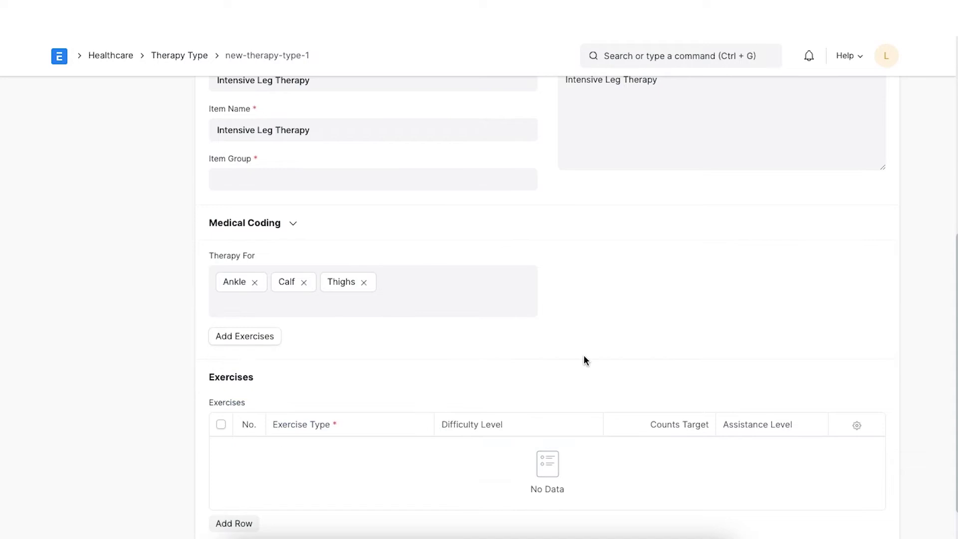
# Add an exercise row with Exercise Type 'Leg Exercise - Moderate'.
pyautogui.click(238, 521)
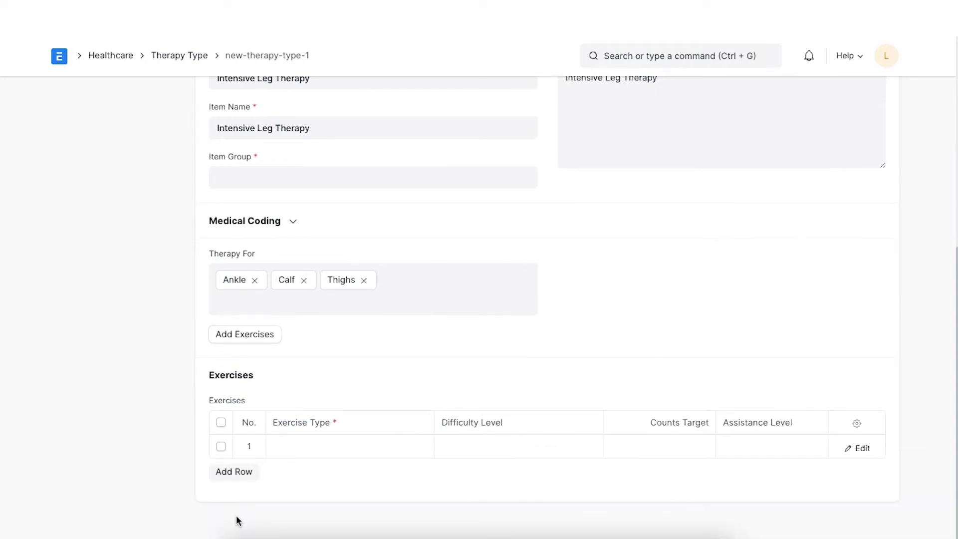
pyautogui.click(300, 443)
pyautogui.click(306, 476)
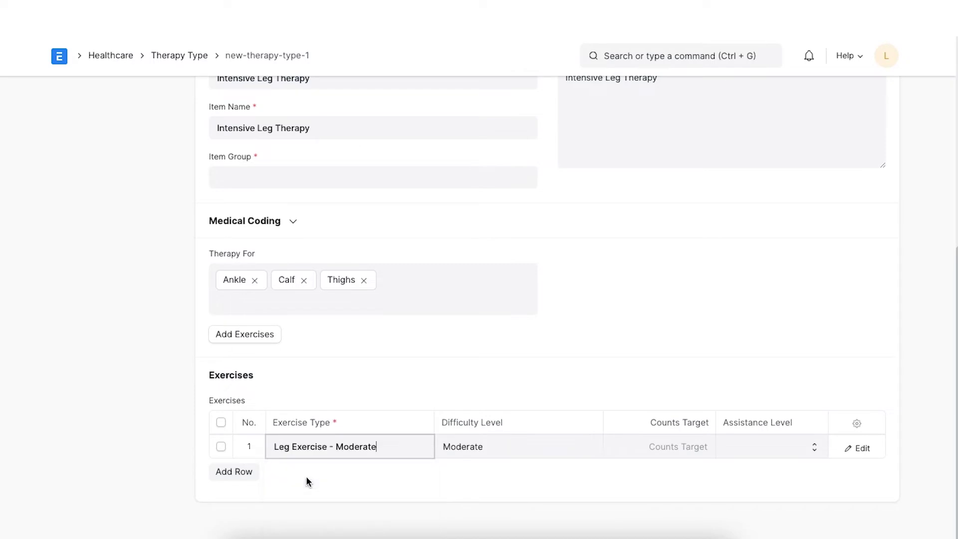
pyautogui.click(421, 357)
pyautogui.scroll(4, 421, 358)
pyautogui.scroll(2, 422, 360)
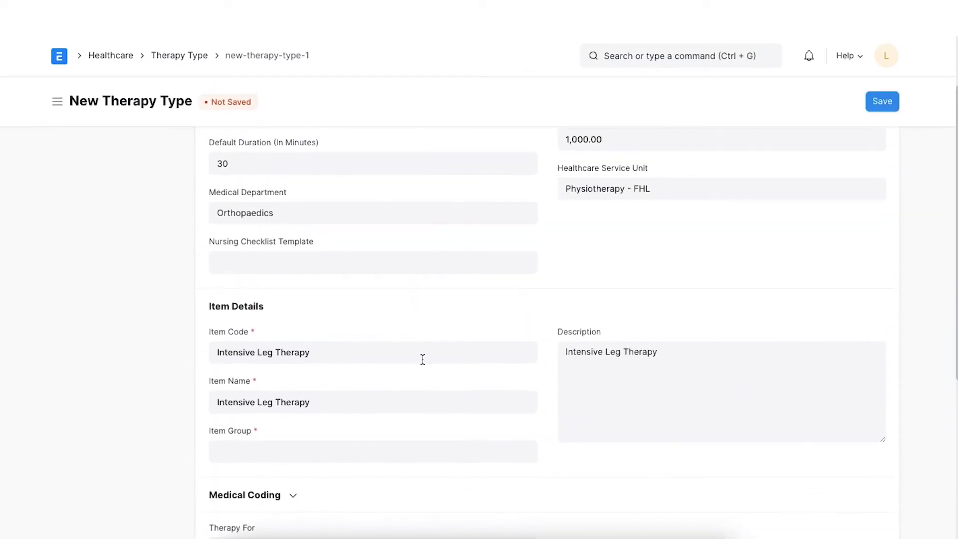
pyautogui.scroll(2, 423, 359)
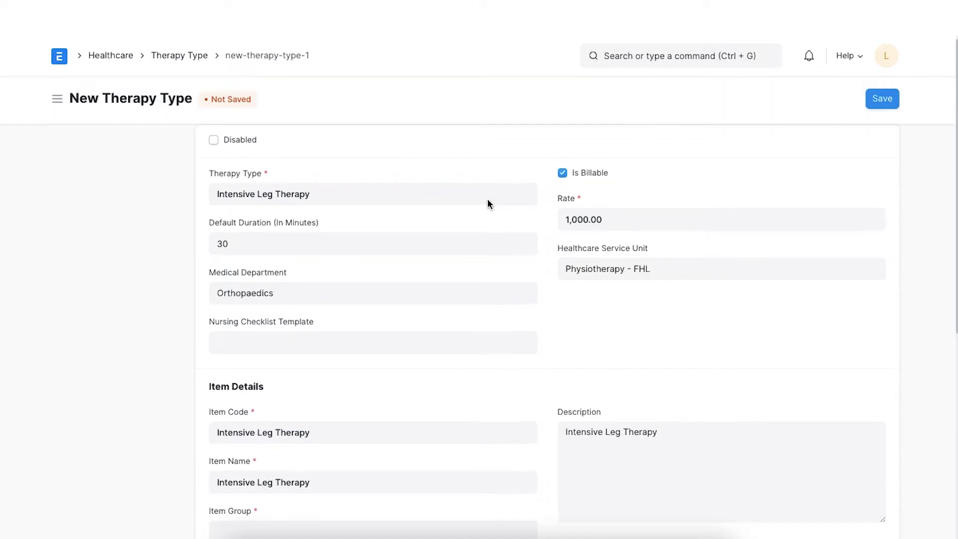
# Set Item Group to Healthcare Services and save Intensive Leg Therapy.
pyautogui.scroll(-5, 487, 199)
pyautogui.click(337, 268)
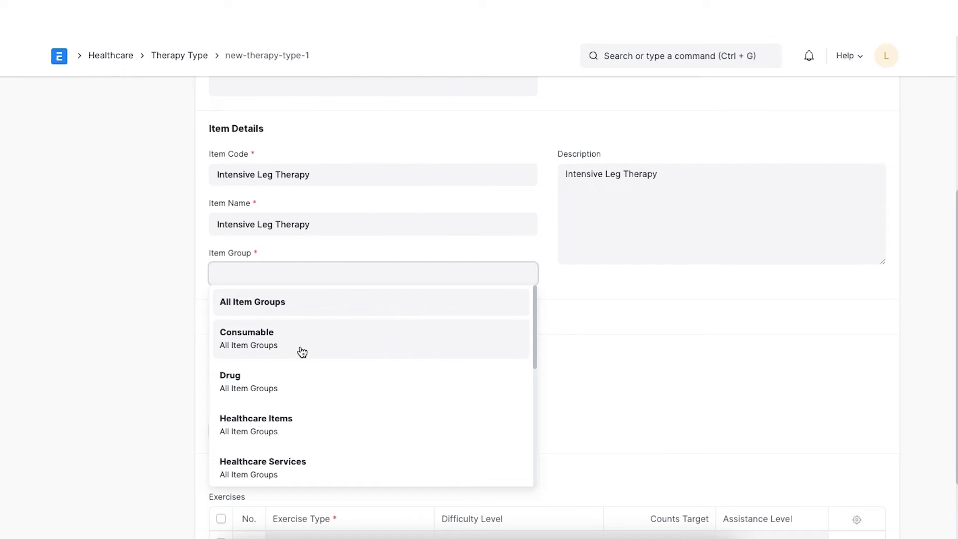
pyautogui.click(275, 464)
pyautogui.scroll(5, 648, 250)
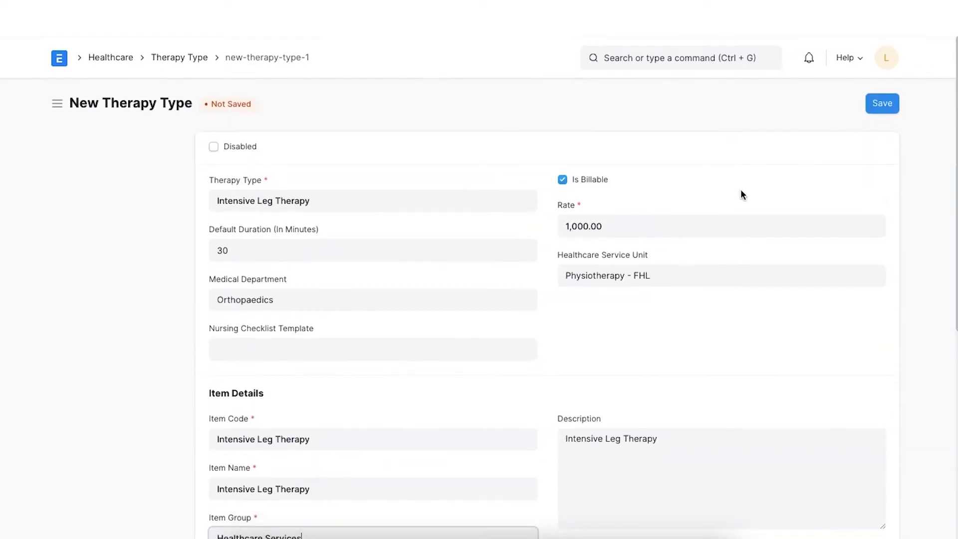
pyautogui.click(881, 102)
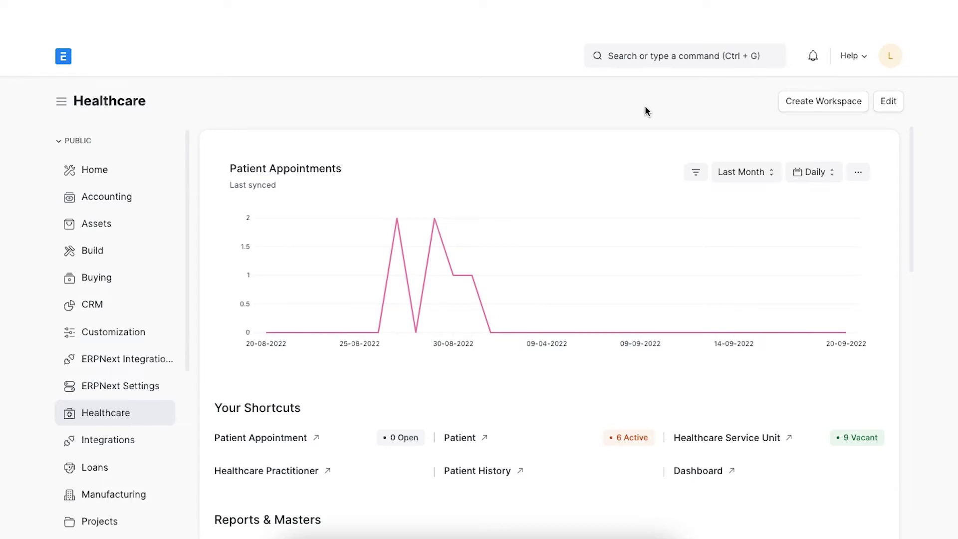
# Search 'therap' and start a new plan from the Therapy Plan list.
pyautogui.click(646, 56)
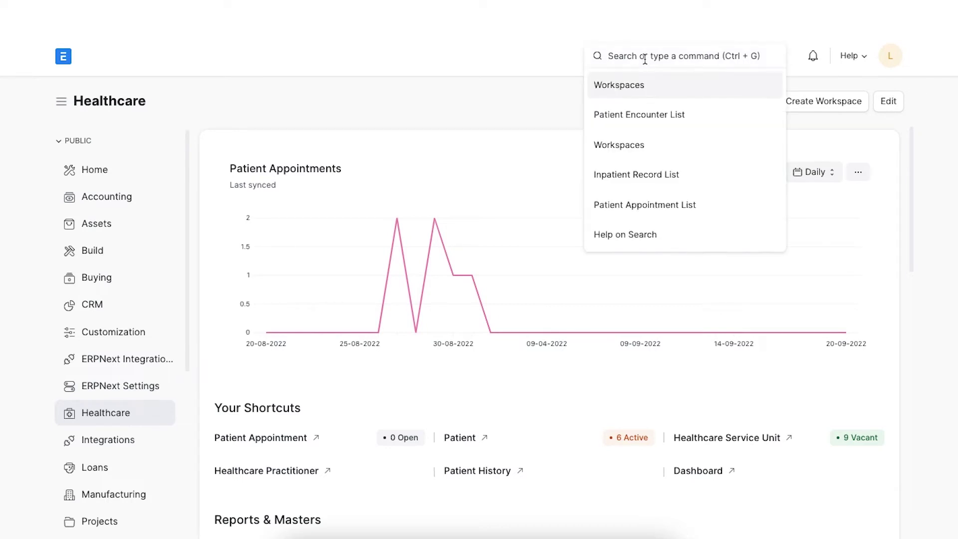
pyautogui.write('therap')
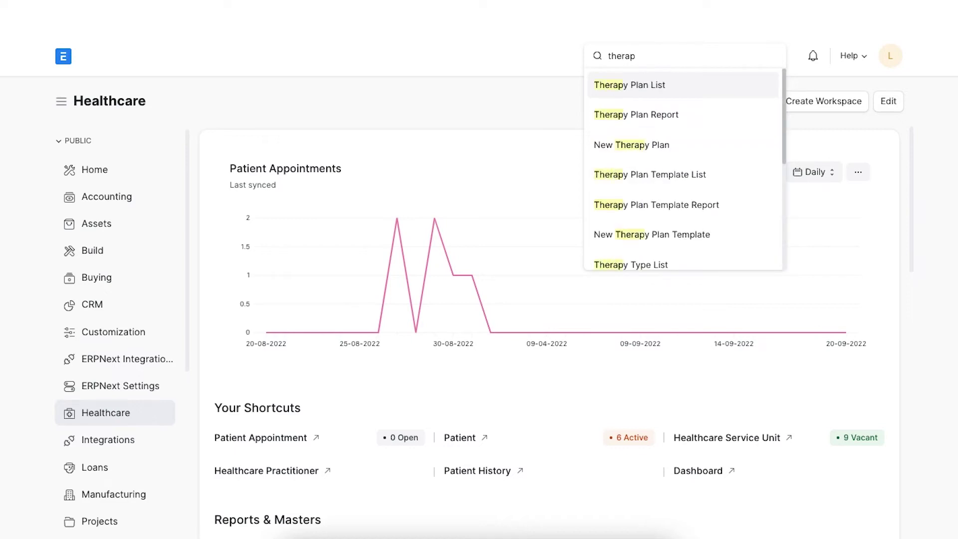
pyautogui.click(654, 87)
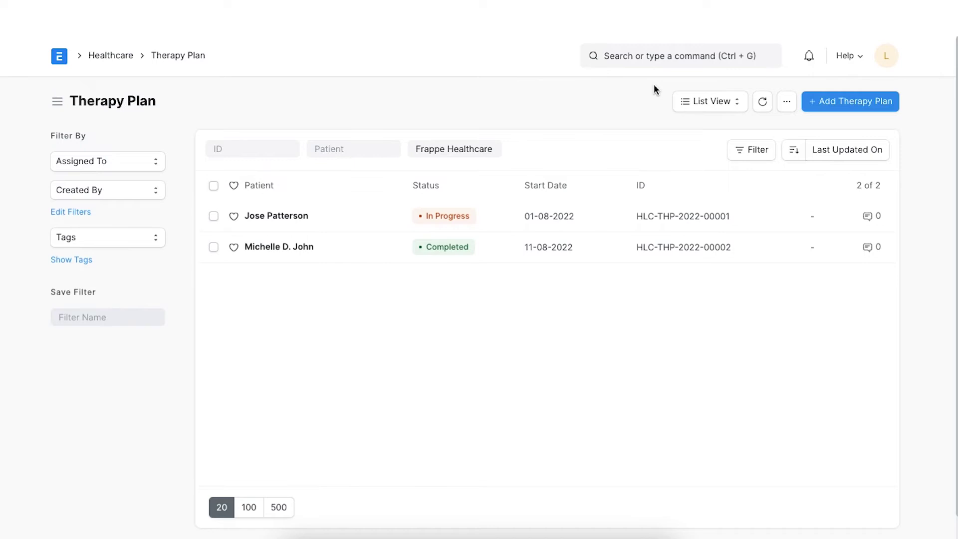
pyautogui.click(826, 106)
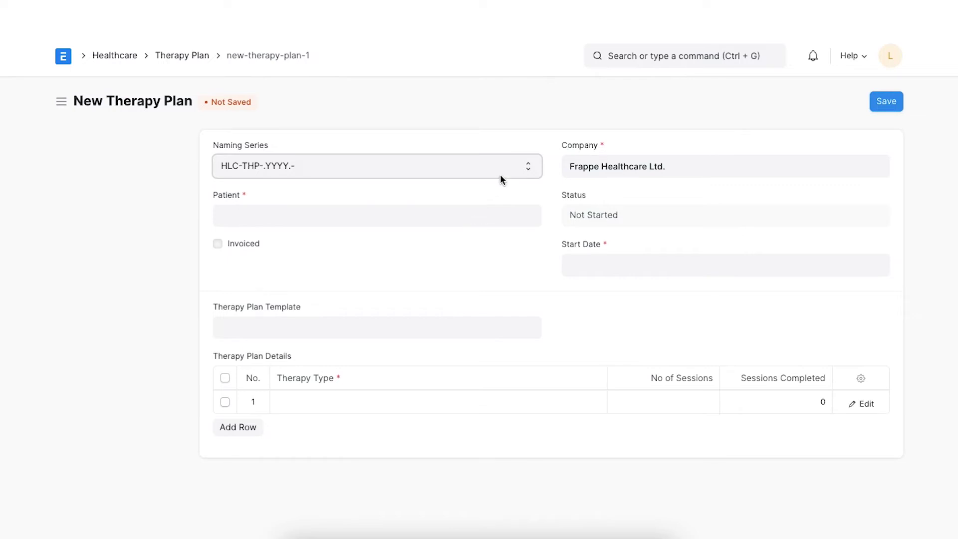
# Choose the patient and set the start date to today, 30-08-2022.
pyautogui.click(483, 214)
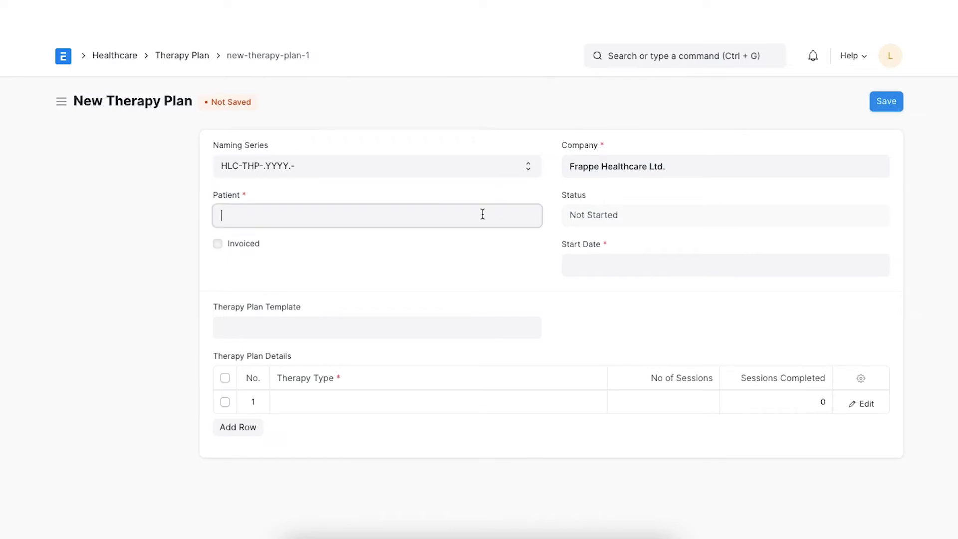
pyautogui.click(440, 253)
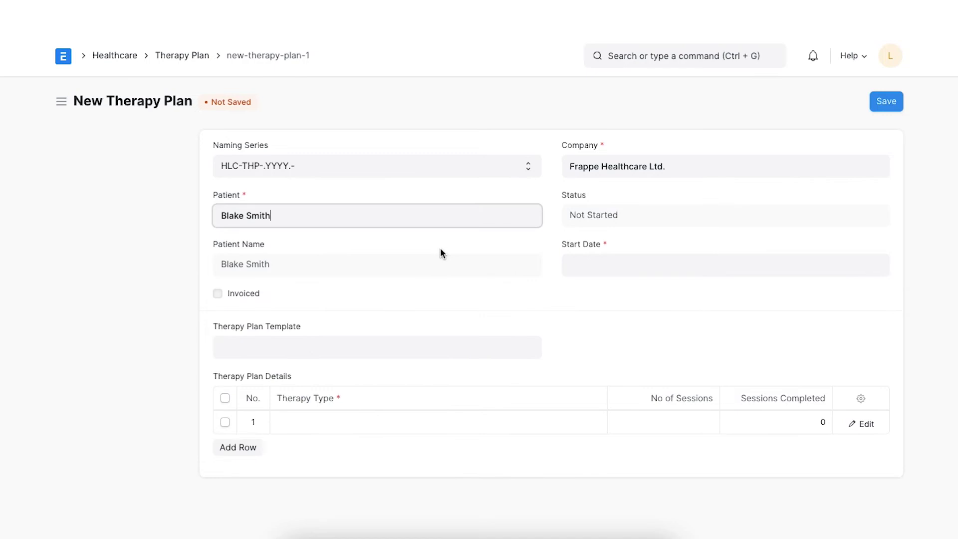
pyautogui.click(598, 255)
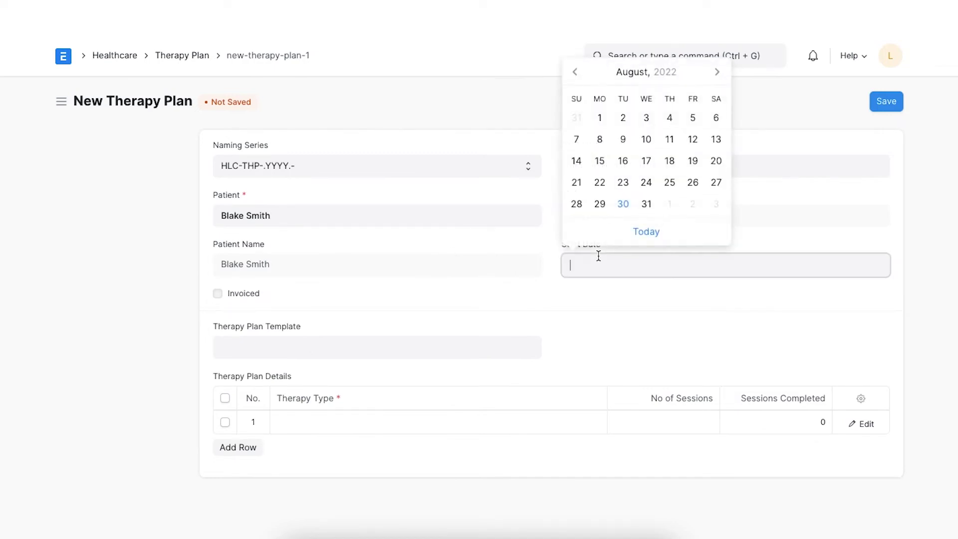
pyautogui.click(639, 233)
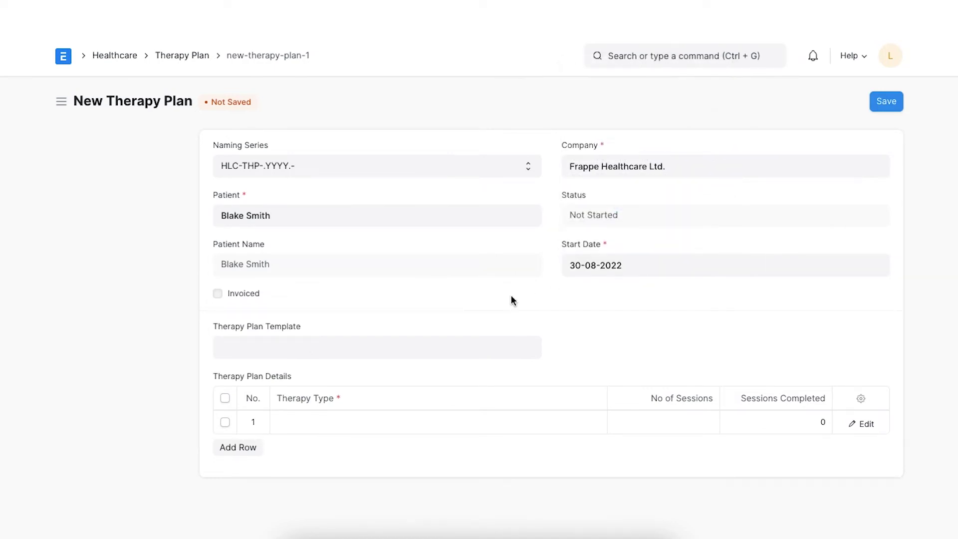
# Add 5 sessions of Intensive Leg Therapy and save the therapy plan.
pyautogui.click(327, 422)
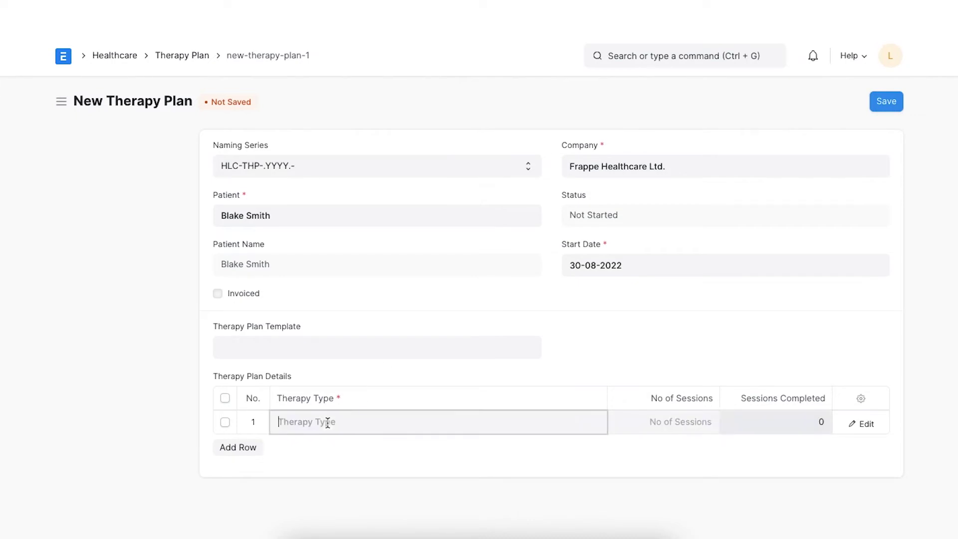
pyautogui.click(330, 450)
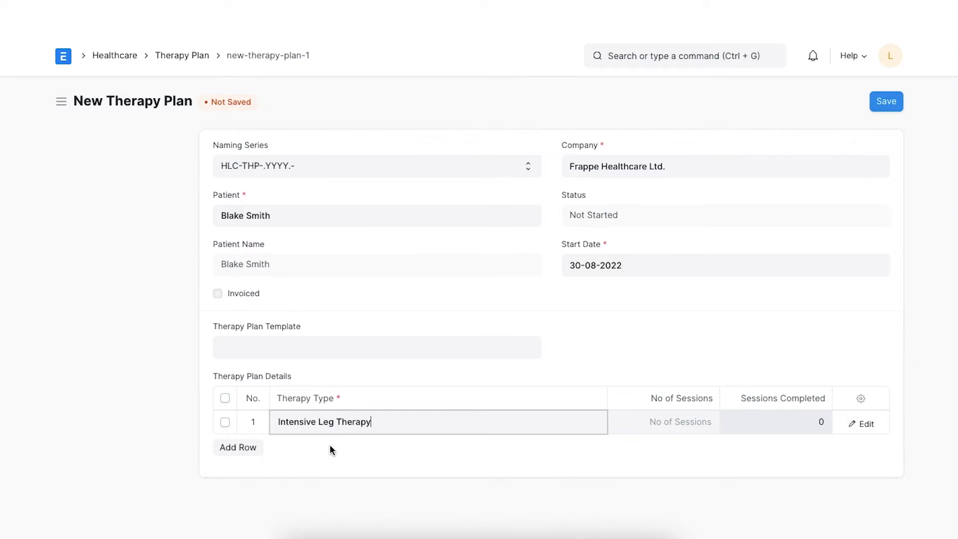
pyautogui.click(655, 423)
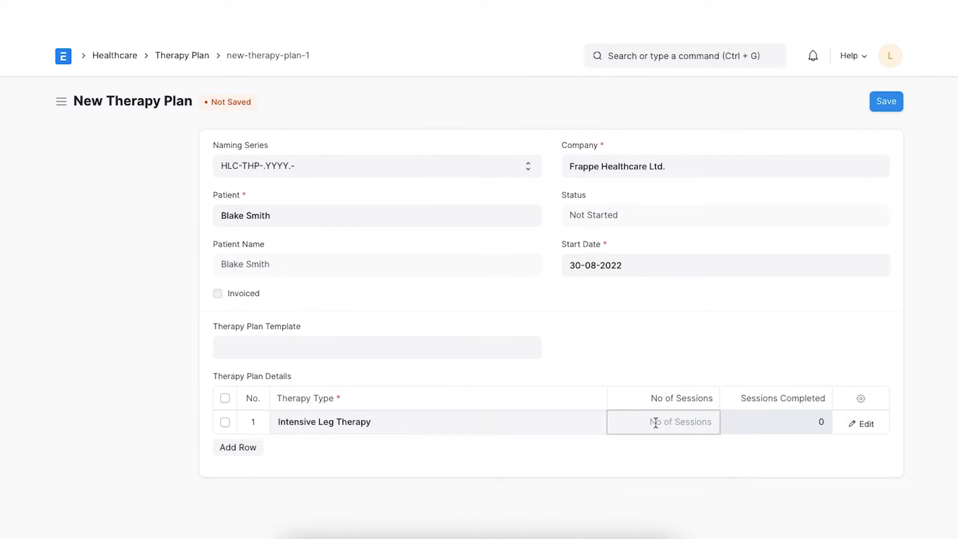
pyautogui.write('5')
pyautogui.click(672, 449)
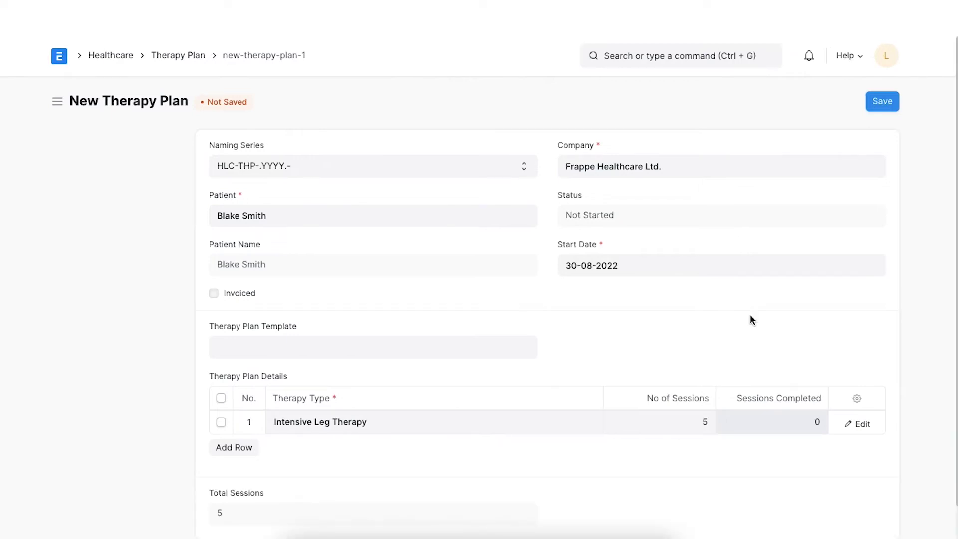
pyautogui.click(881, 103)
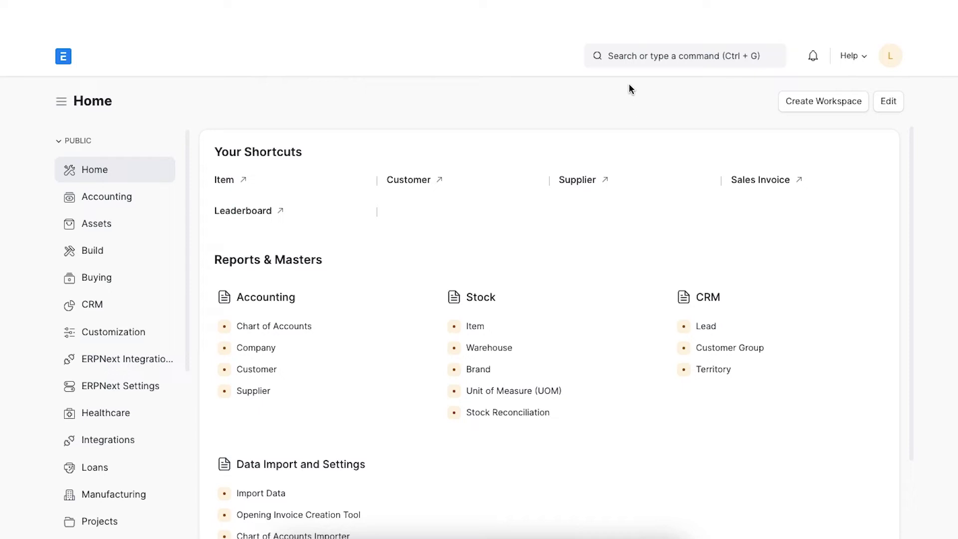
# Search 'therap' and open the Therapy Plan Template list.
pyautogui.click(626, 59)
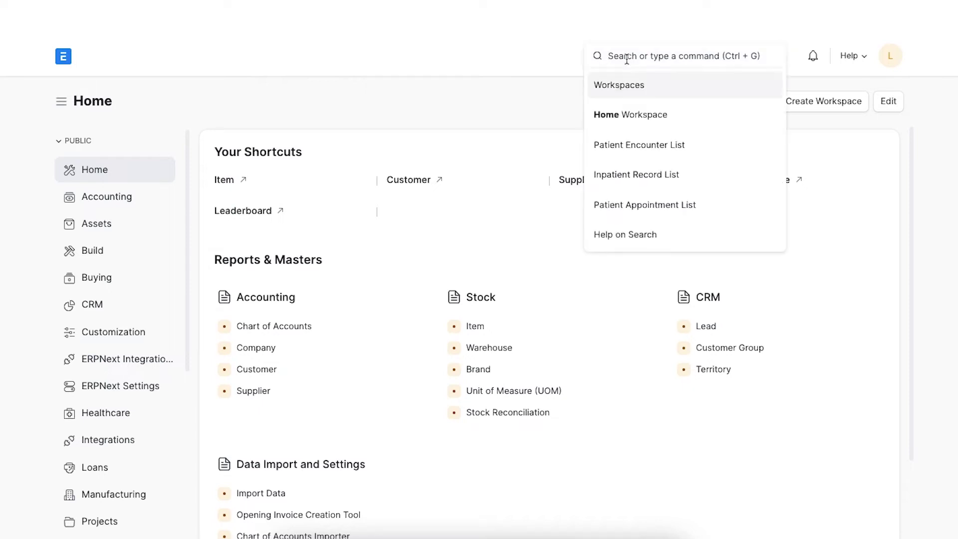
pyautogui.write('therap')
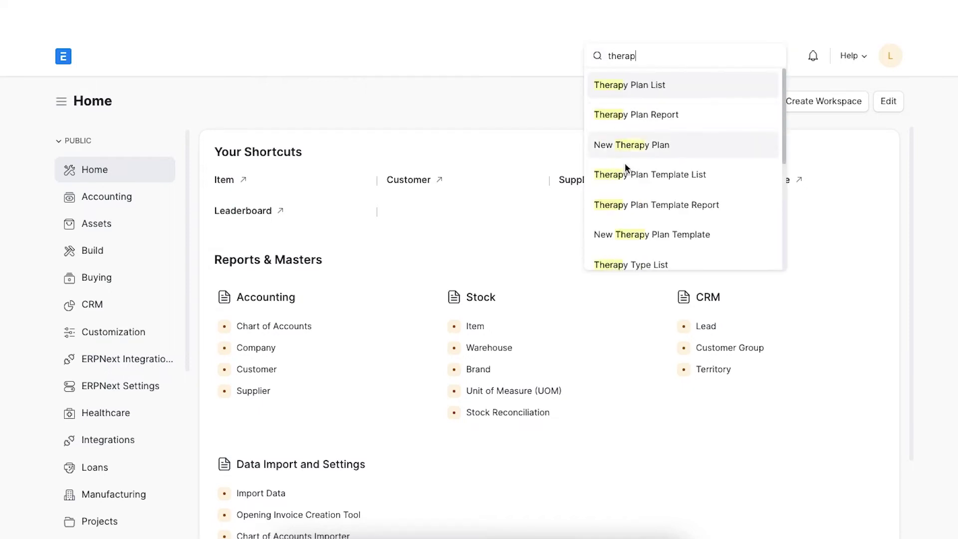
pyautogui.click(627, 176)
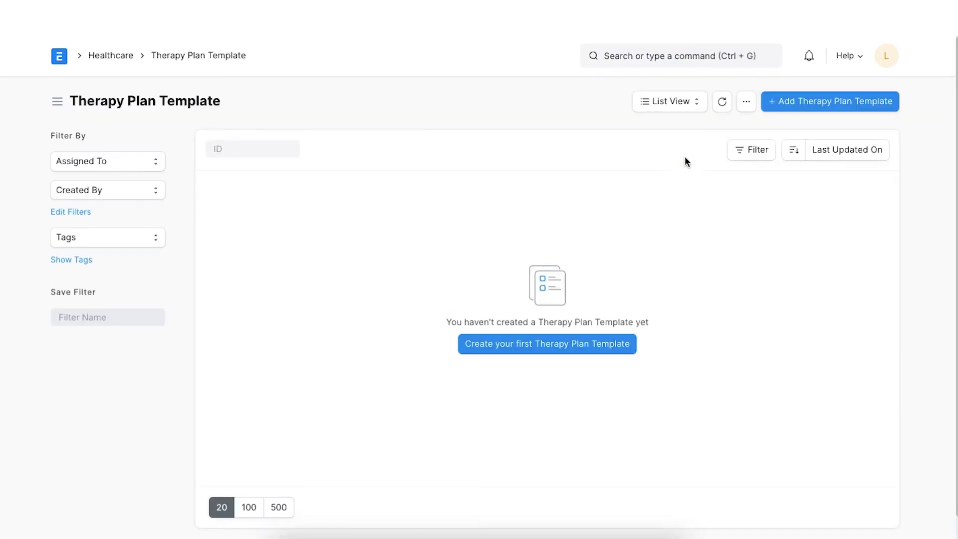
# Start a new therapy plan template named 'Leg Strengthening Therapy' with item code LST.
pyautogui.click(798, 106)
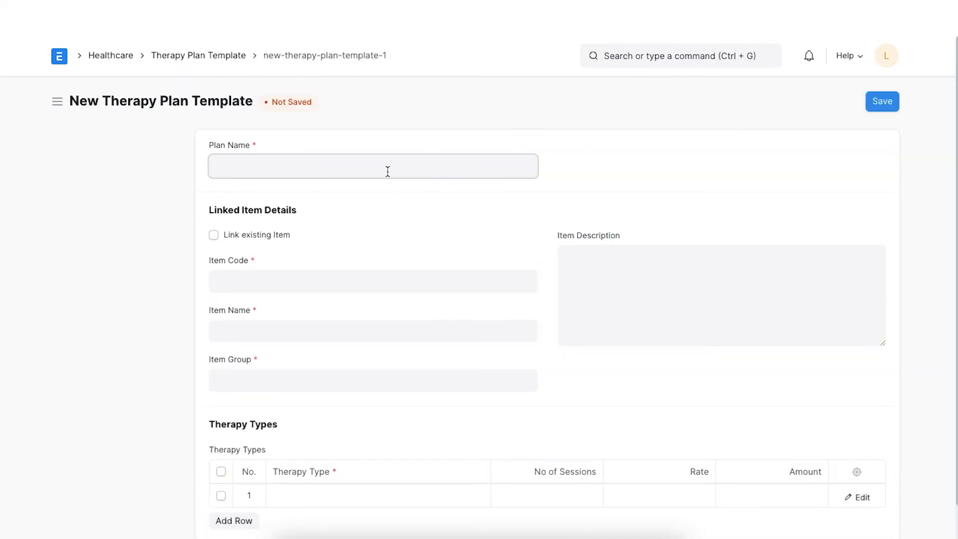
pyautogui.write('Leg Strengthening Therapy')
pyautogui.click(382, 210)
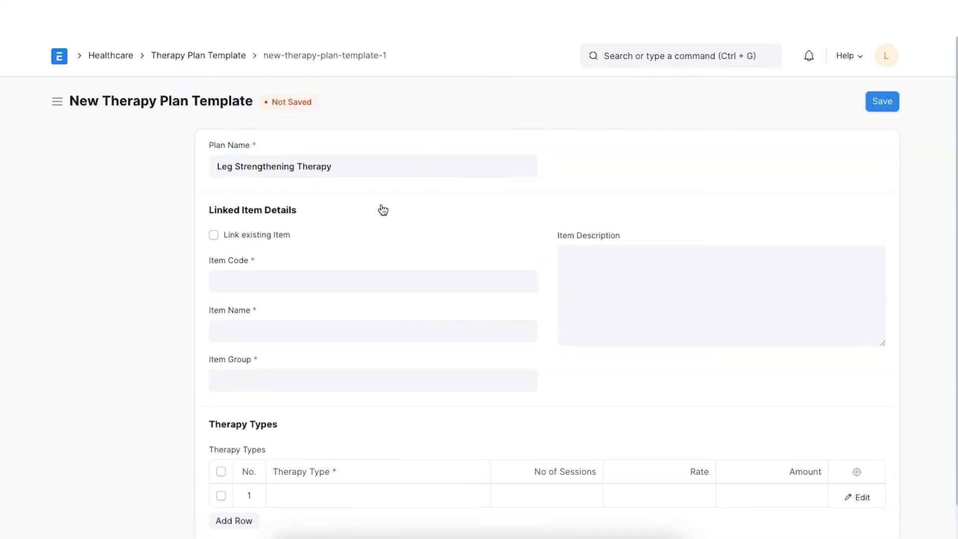
pyautogui.click(280, 278)
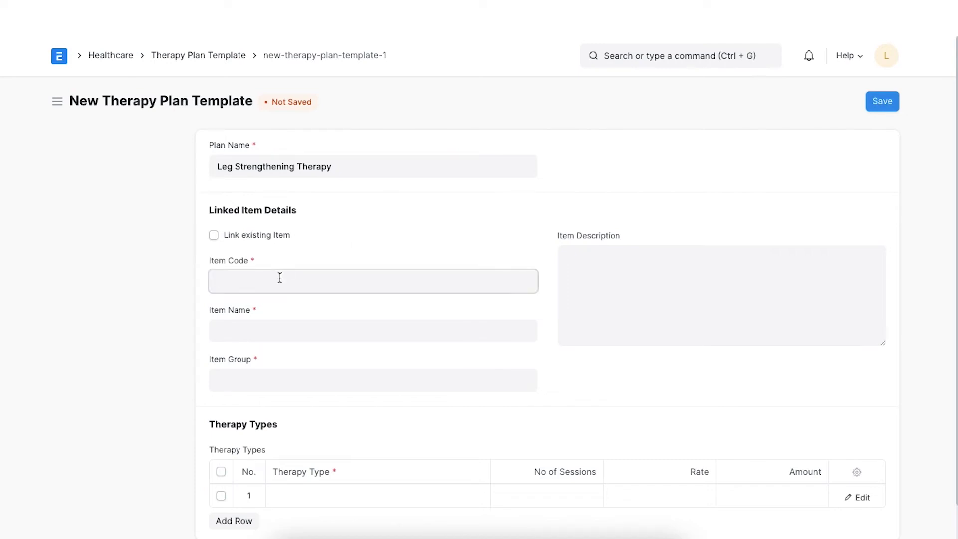
pyautogui.write('LST')
# Use the plan name as item name and description, and set item group to Healthcare Services.
pyautogui.click(261, 337)
pyautogui.write('Leg Strengthening Therapy')
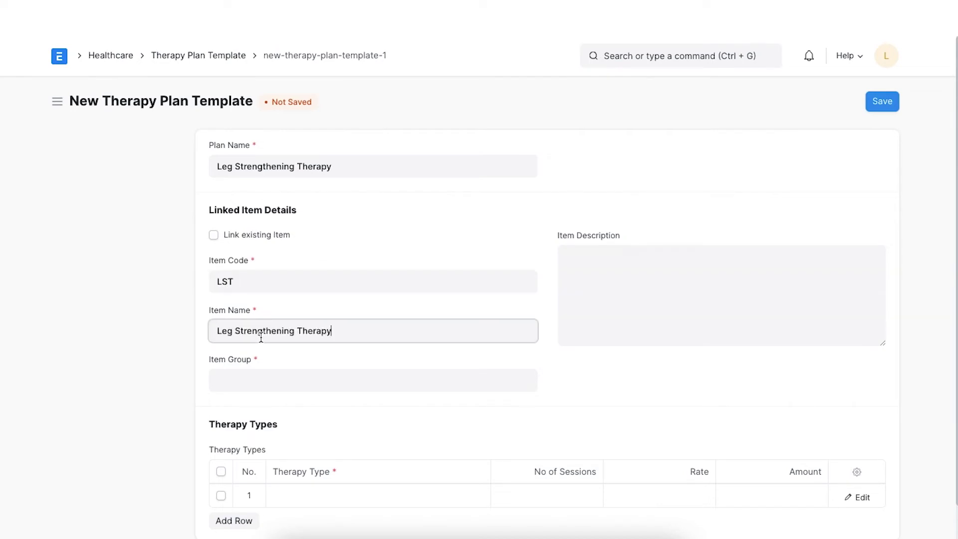
pyautogui.click(267, 382)
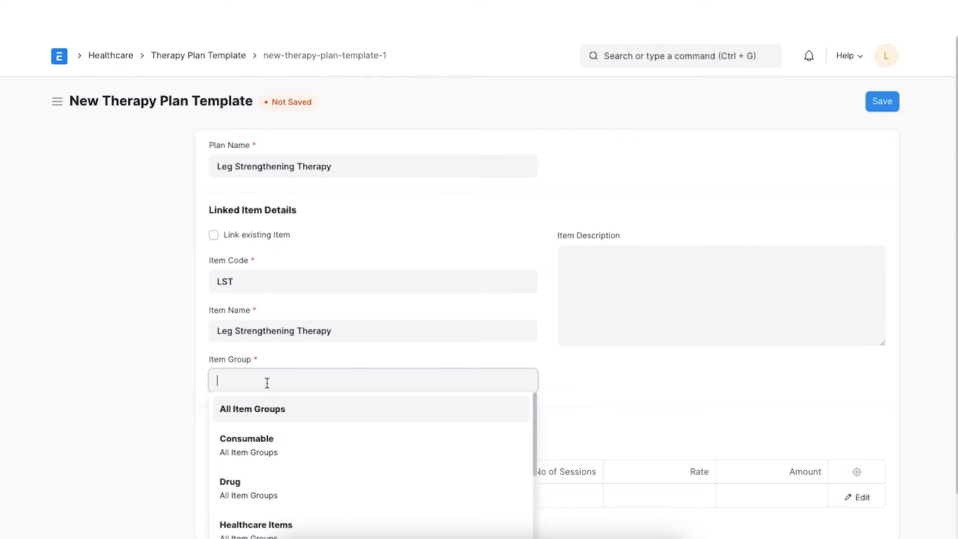
pyautogui.scroll(-2, 267, 449)
pyautogui.click(267, 514)
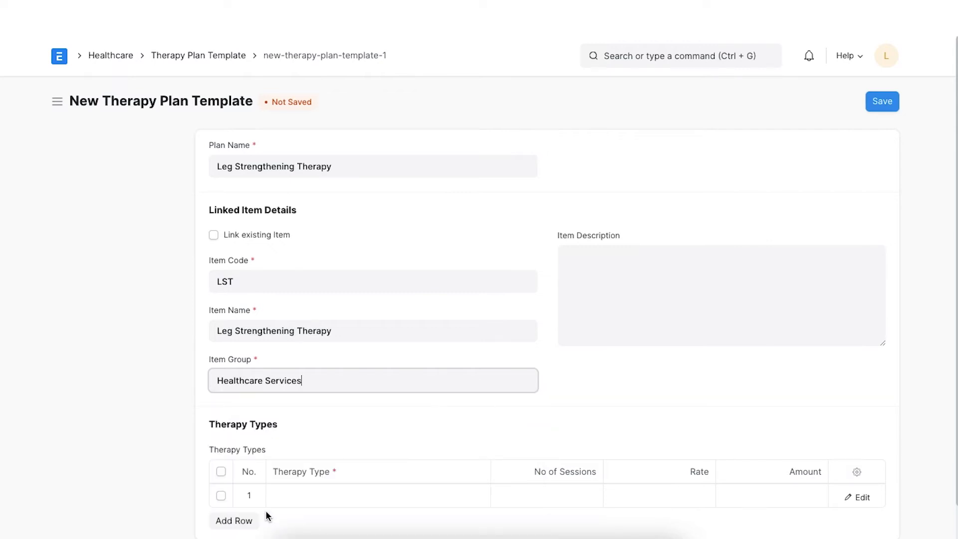
pyautogui.click(575, 288)
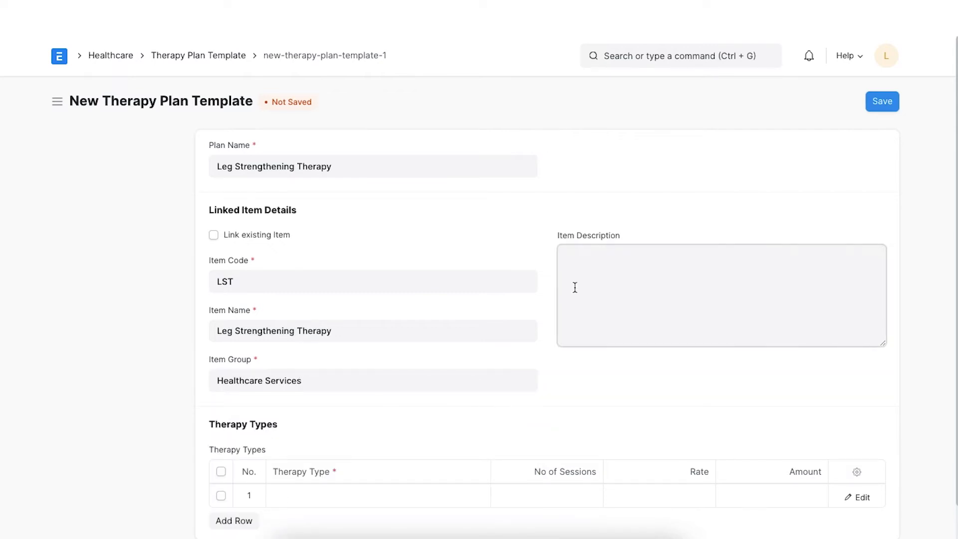
pyautogui.write('Leg Strengthening Therapy')
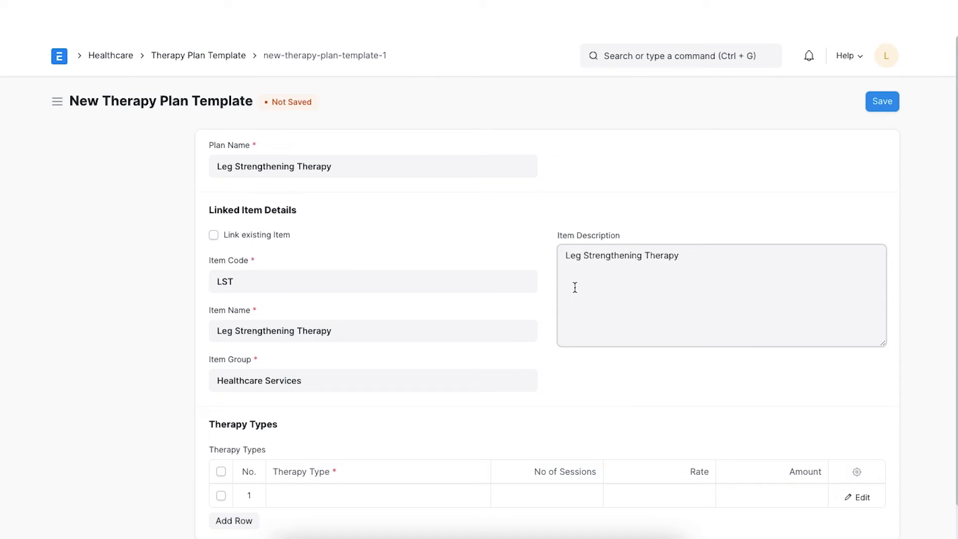
pyautogui.click(560, 373)
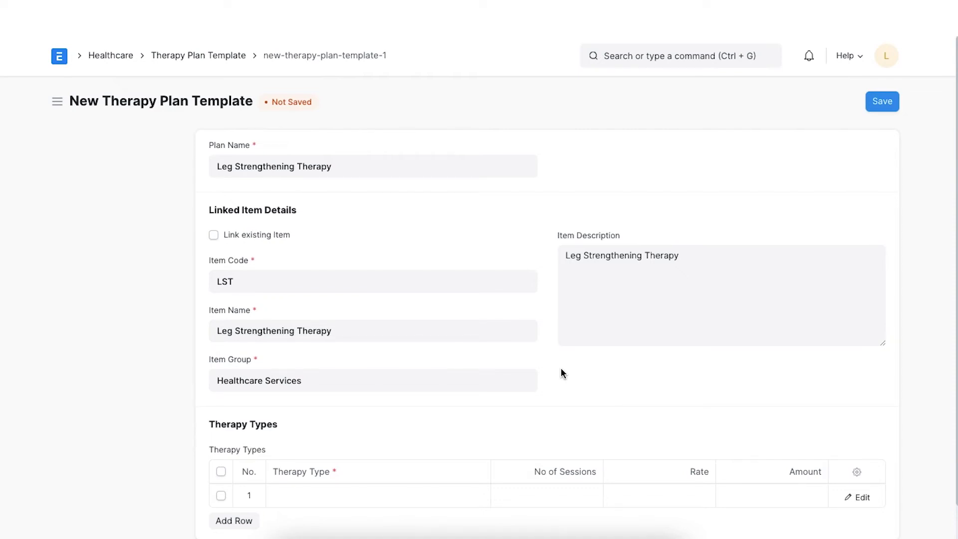
pyautogui.scroll(-1, 561, 373)
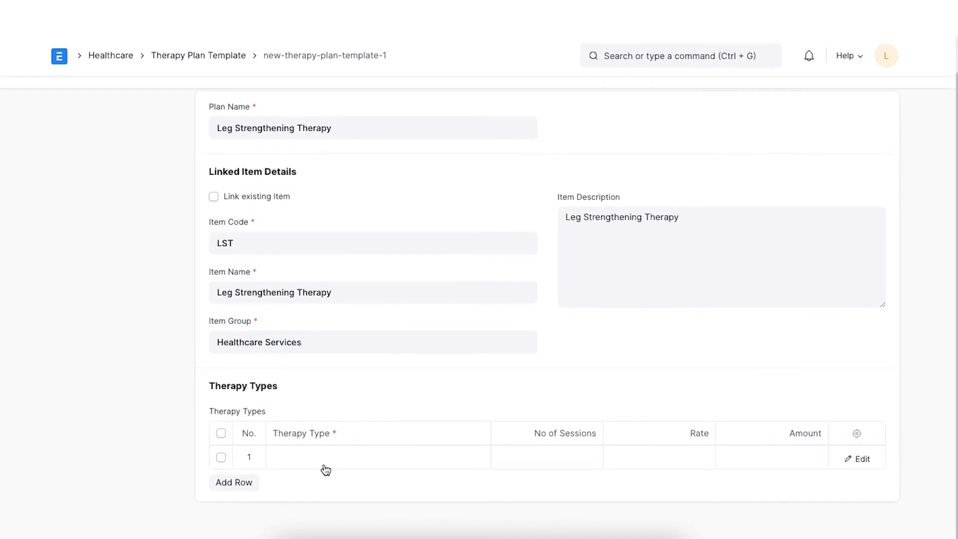
# Add Intensive Leg Therapy as the first therapy type with 10 sessions.
pyautogui.click(349, 460)
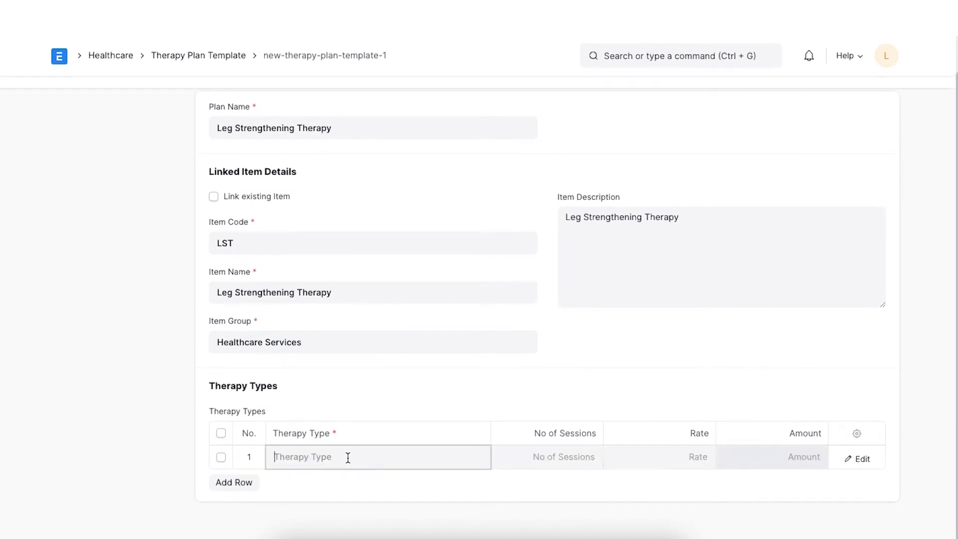
pyautogui.scroll(-1, 348, 458)
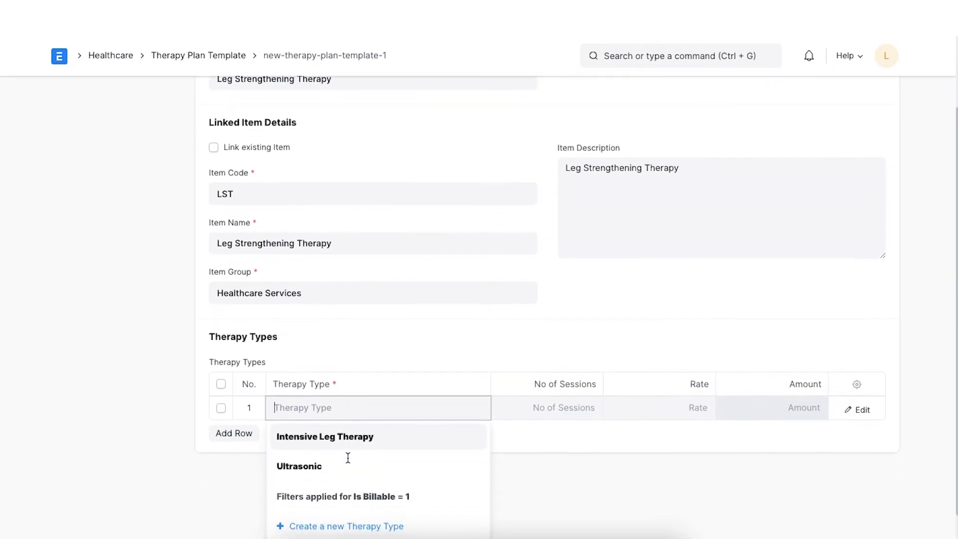
pyautogui.click(373, 431)
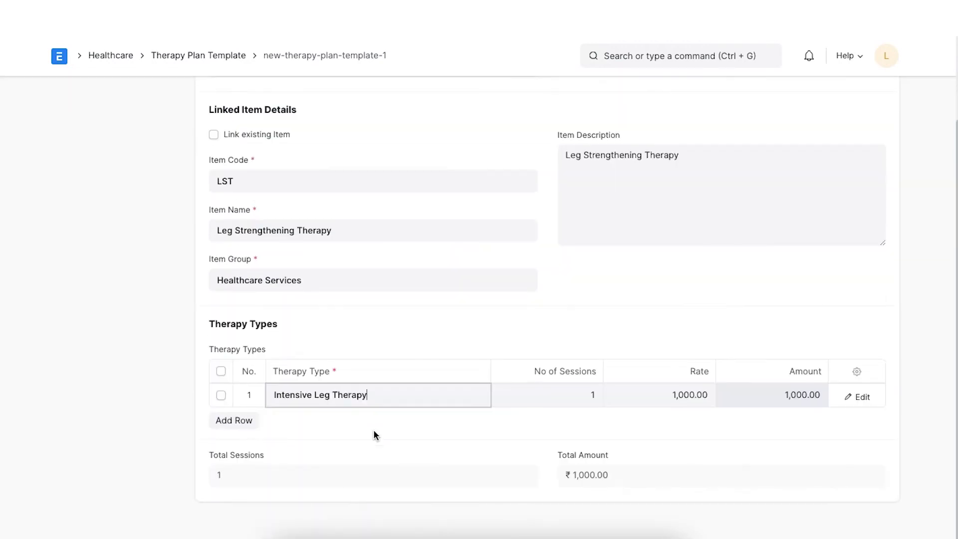
pyautogui.click(561, 392)
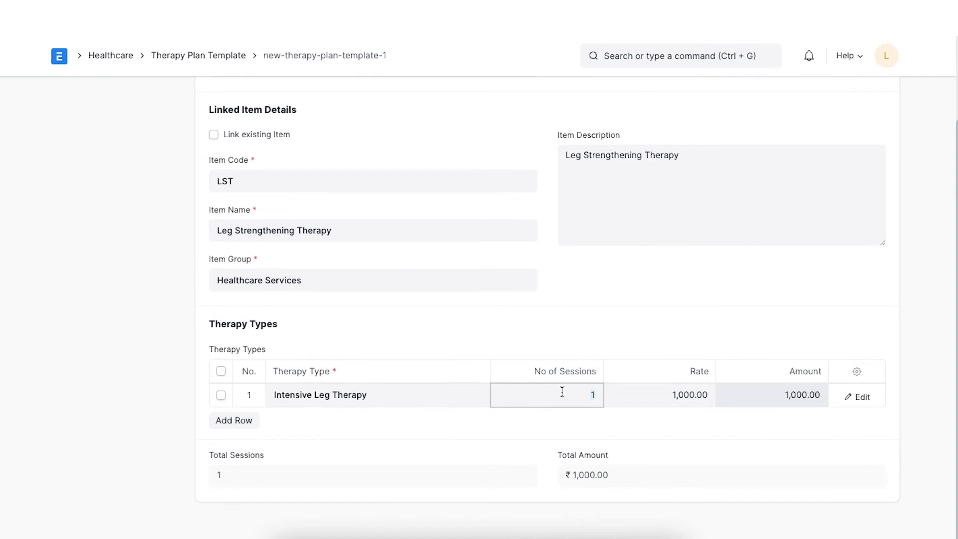
pyautogui.write('0')
pyautogui.click(484, 432)
# Add a second row for Ultrasonic with 2 sessions, bringing the total to 12 sessions.
pyautogui.click(252, 422)
pyautogui.click(299, 417)
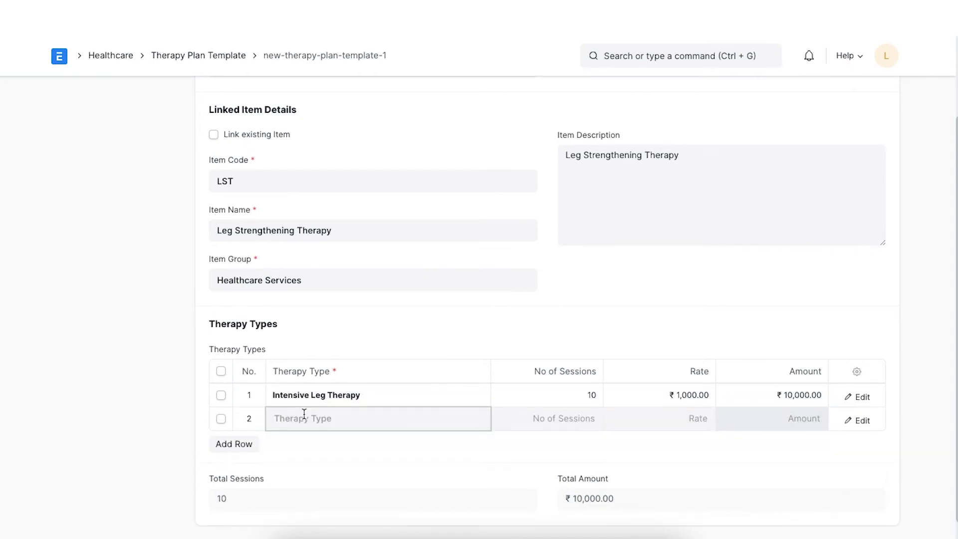
pyautogui.click(298, 477)
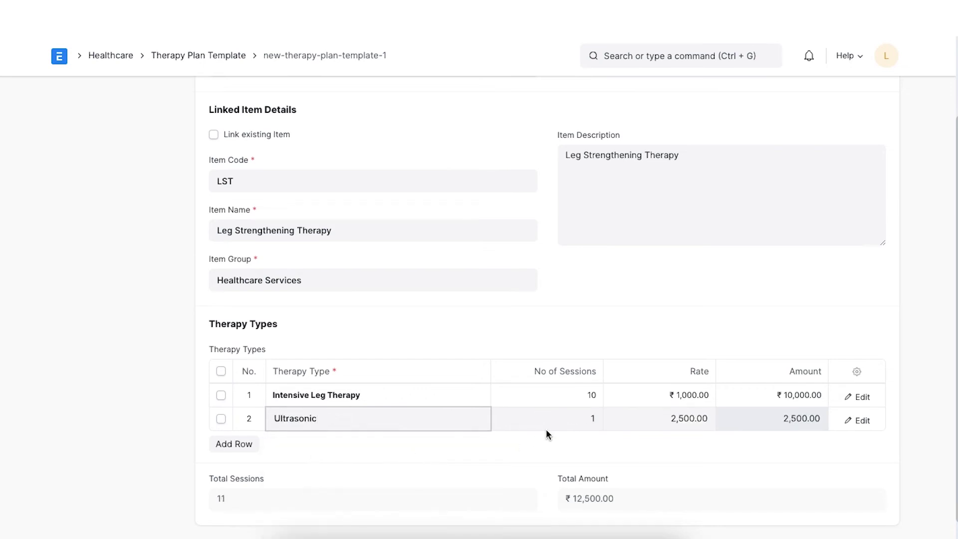
pyautogui.click(575, 416)
pyautogui.write('2')
pyautogui.click(570, 440)
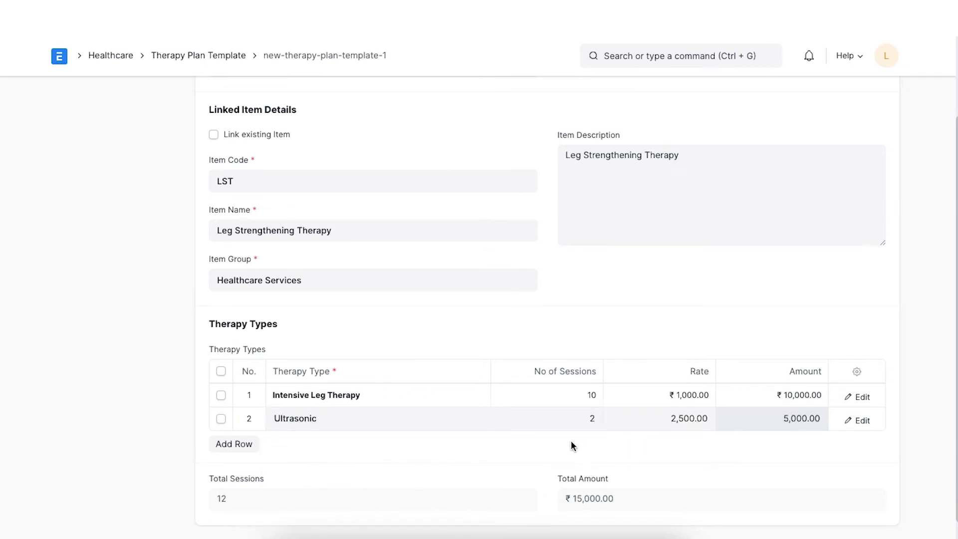
pyautogui.scroll(-1, 571, 440)
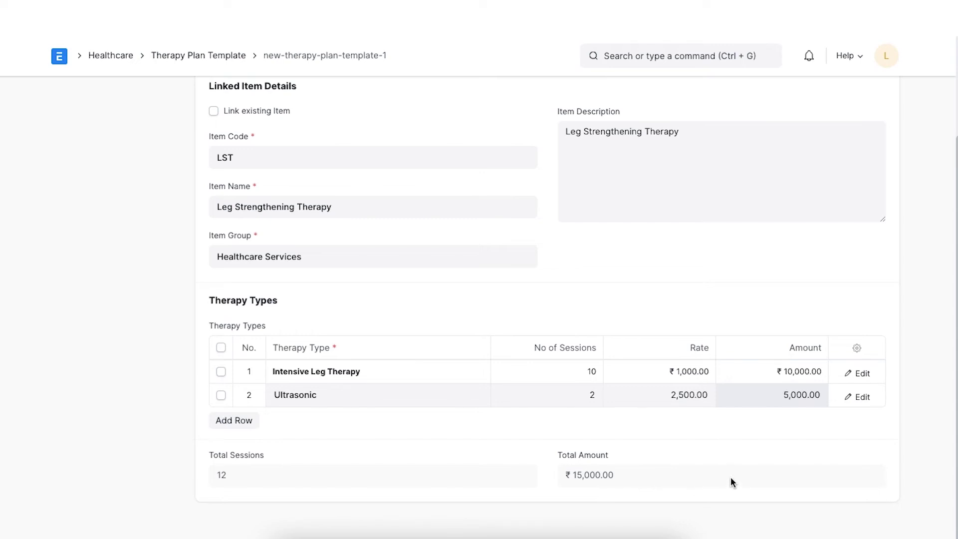
pyautogui.scroll(3, 729, 459)
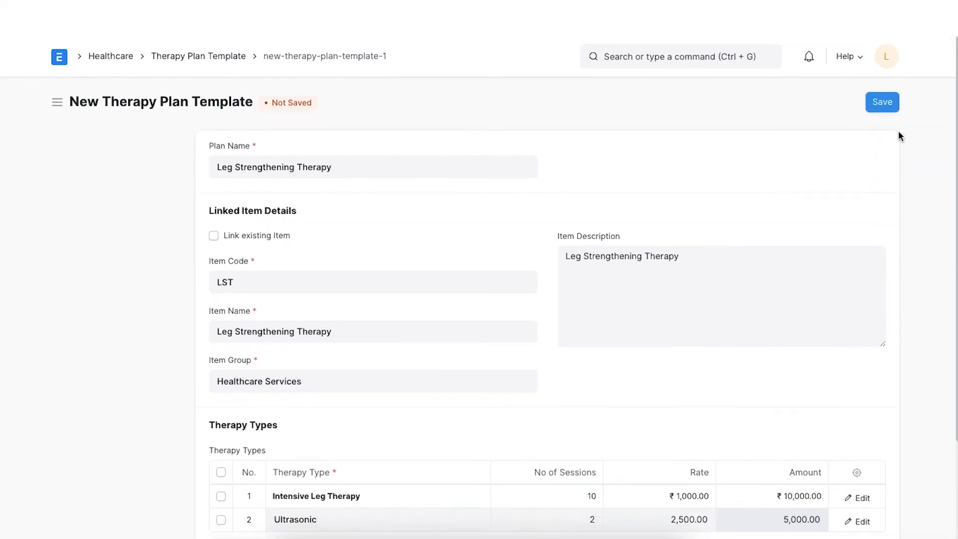
# Save the Leg Strengthening Therapy plan template.
pyautogui.click(883, 103)
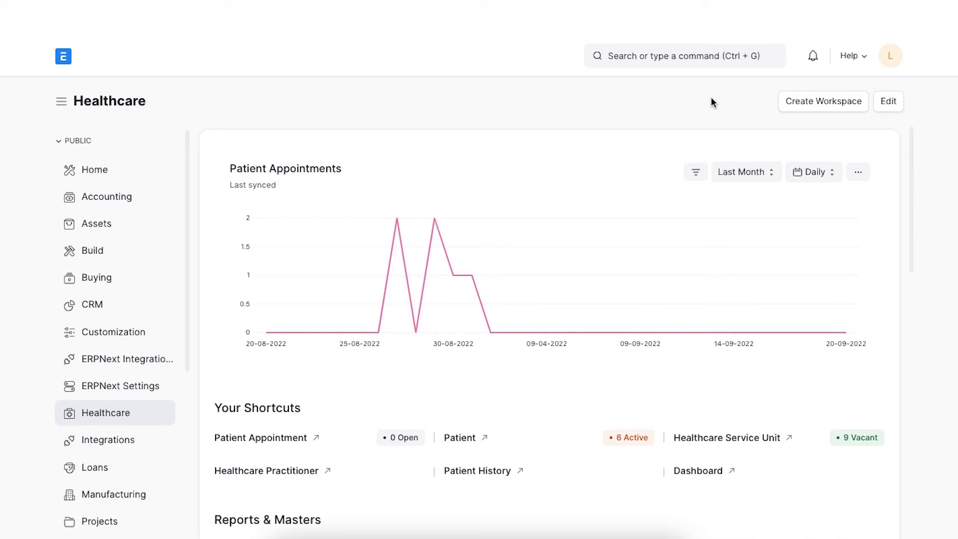
# Find the Therapy Session list via a 'therapy s' search and start a new session.
pyautogui.click(691, 59)
pyautogui.write('the')
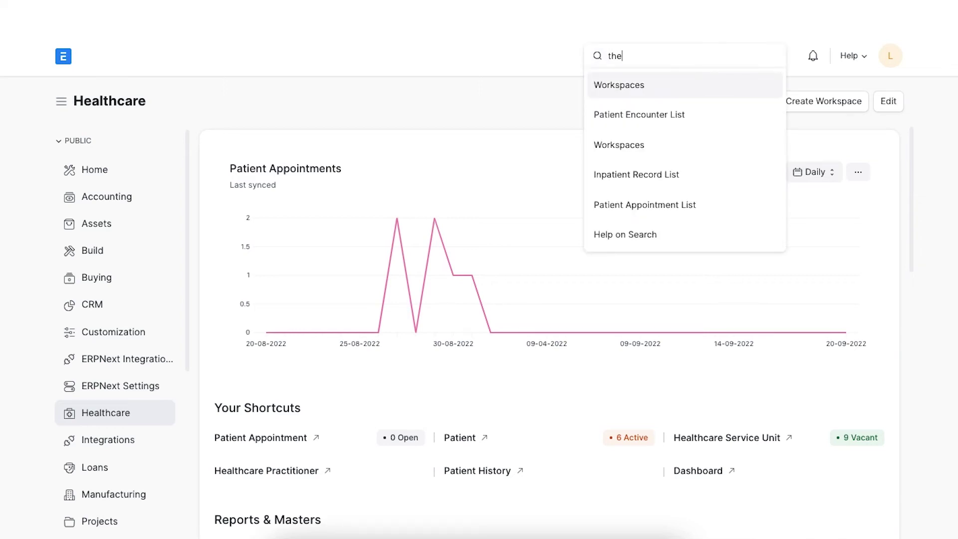
pyautogui.write('rapy s')
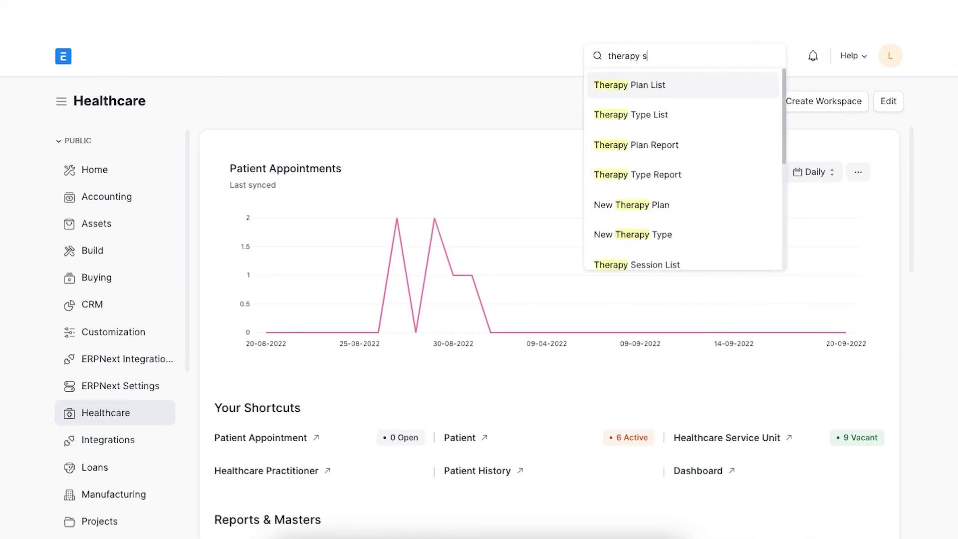
pyautogui.click(693, 85)
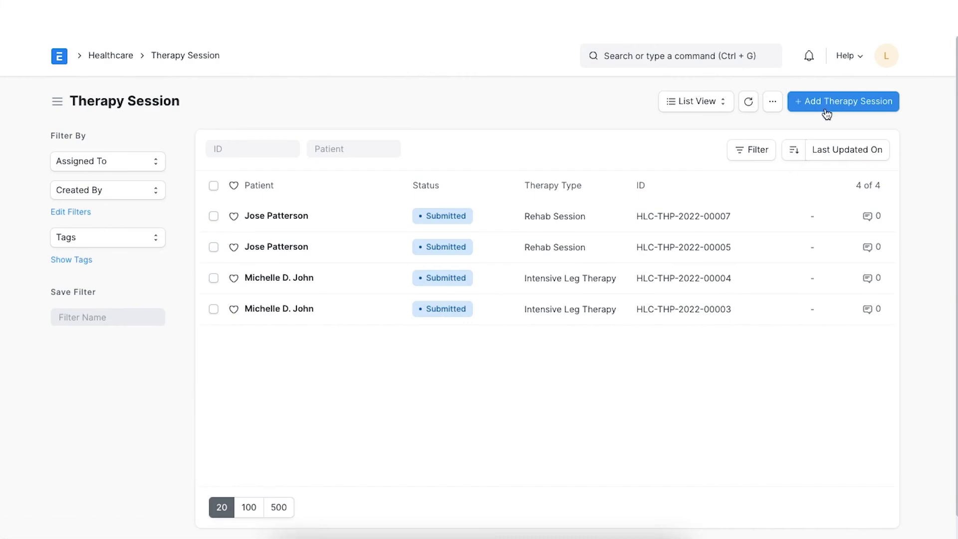
pyautogui.click(826, 113)
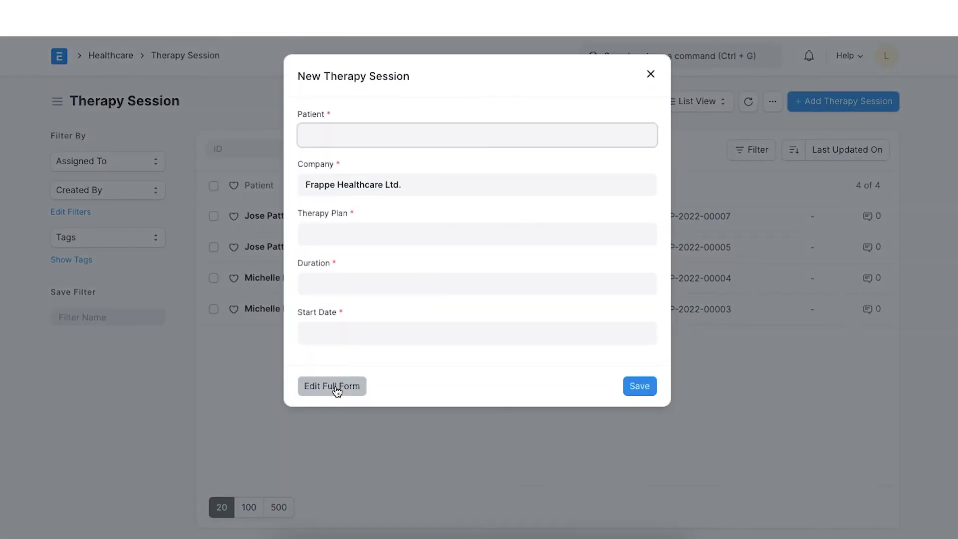
# Switch to the full session form, keep the default naming series, and select the patient.
pyautogui.click(333, 387)
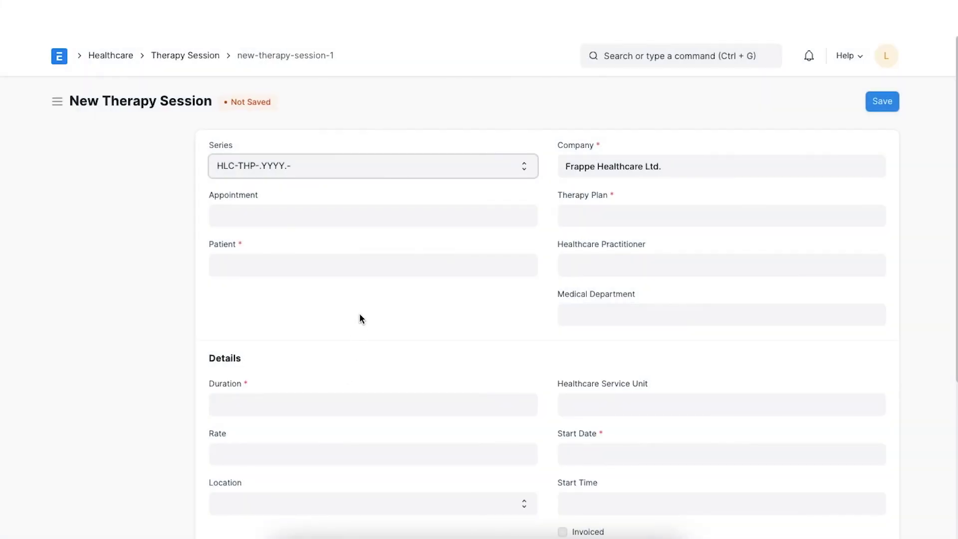
pyautogui.click(437, 171)
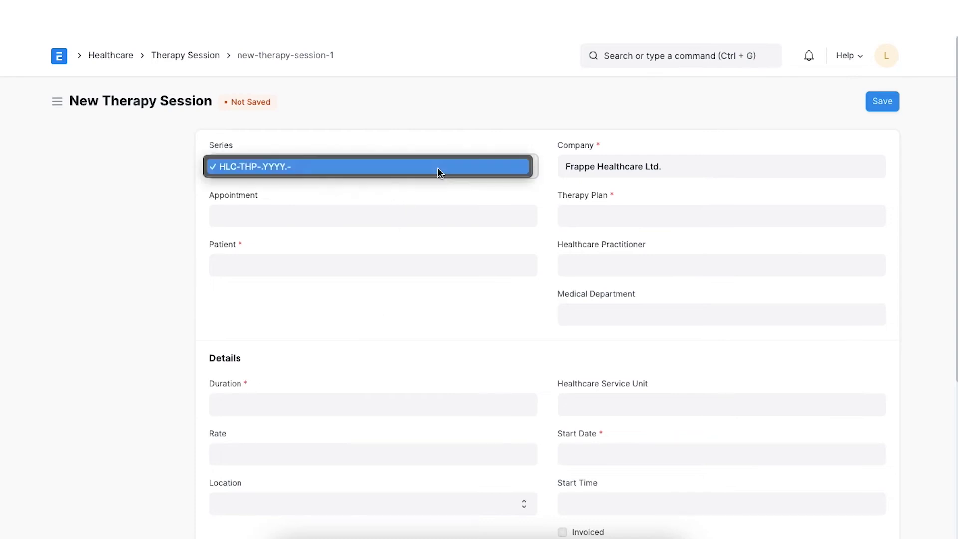
pyautogui.click(438, 171)
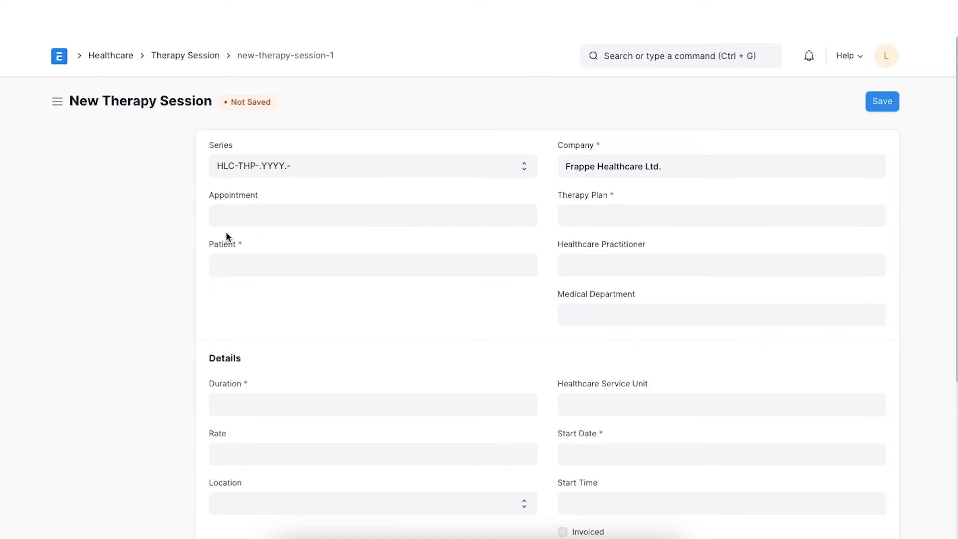
pyautogui.click(288, 271)
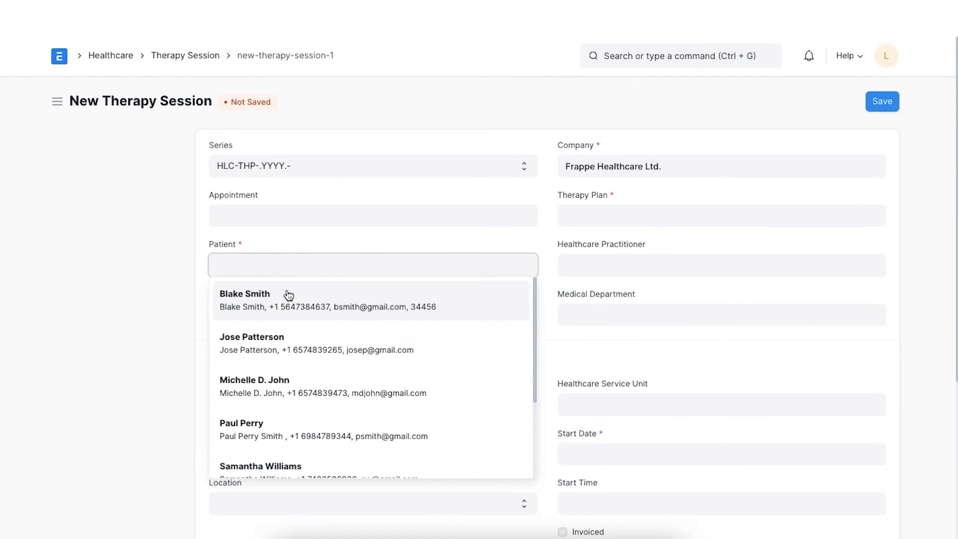
pyautogui.click(285, 297)
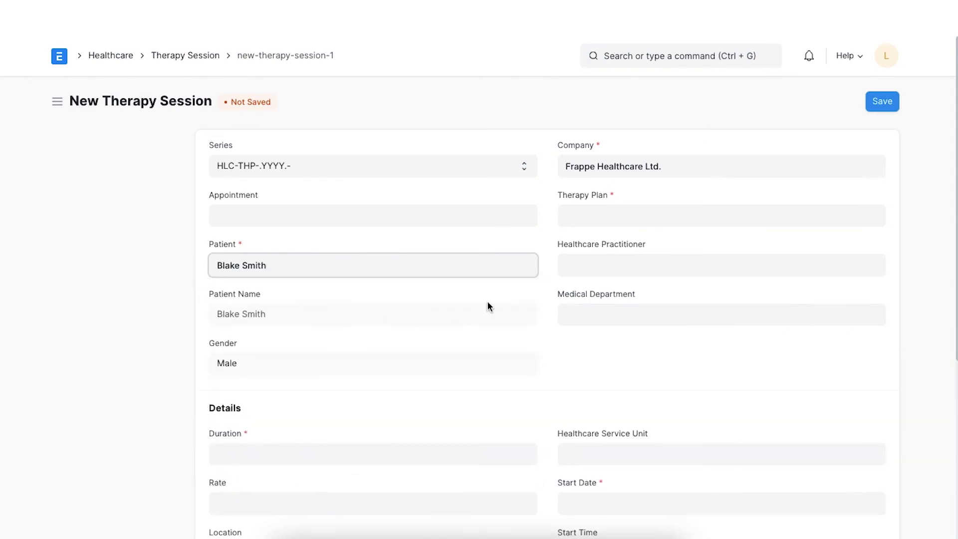
pyautogui.click(508, 287)
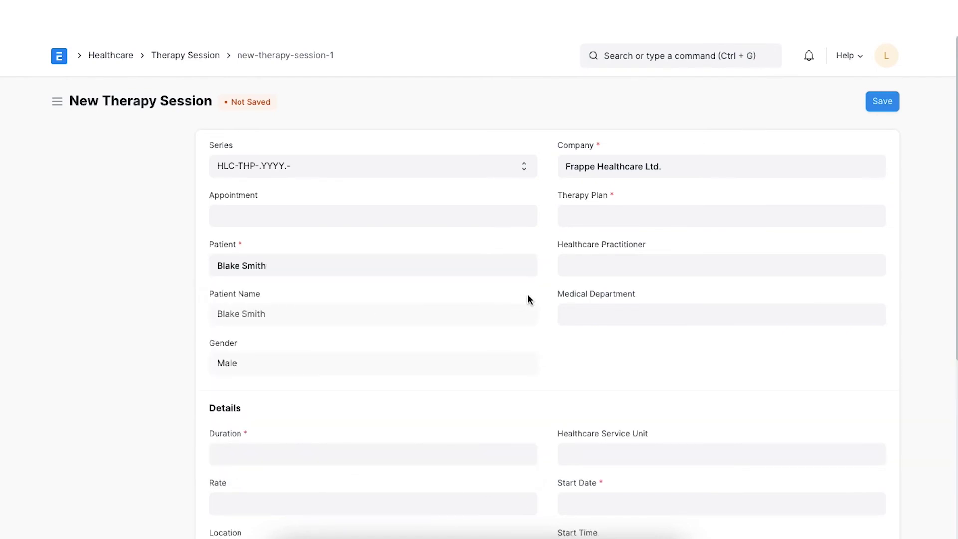
# Set therapy plan HLC-THP-2022-00006 and therapy type Intensive Leg Therapy.
pyautogui.click(589, 214)
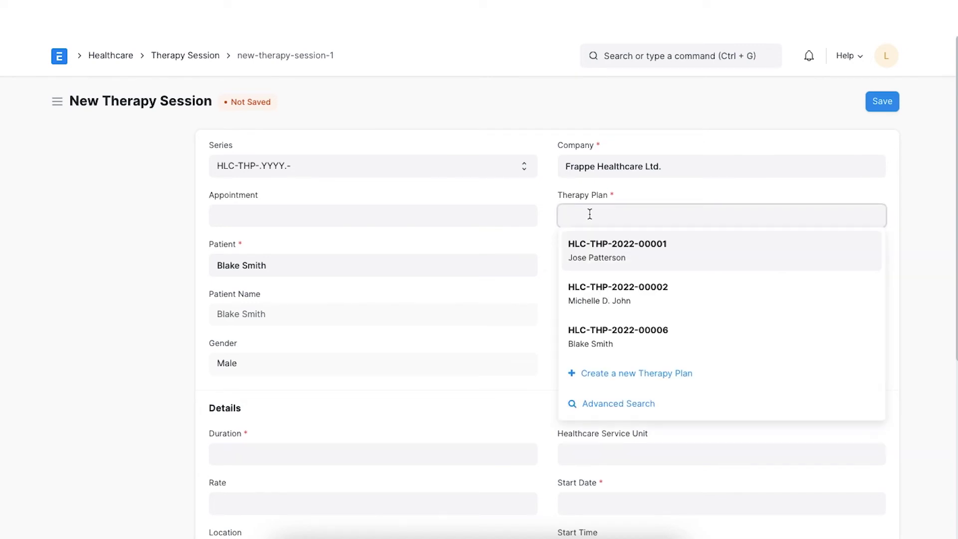
pyautogui.click(624, 337)
pyautogui.click(643, 264)
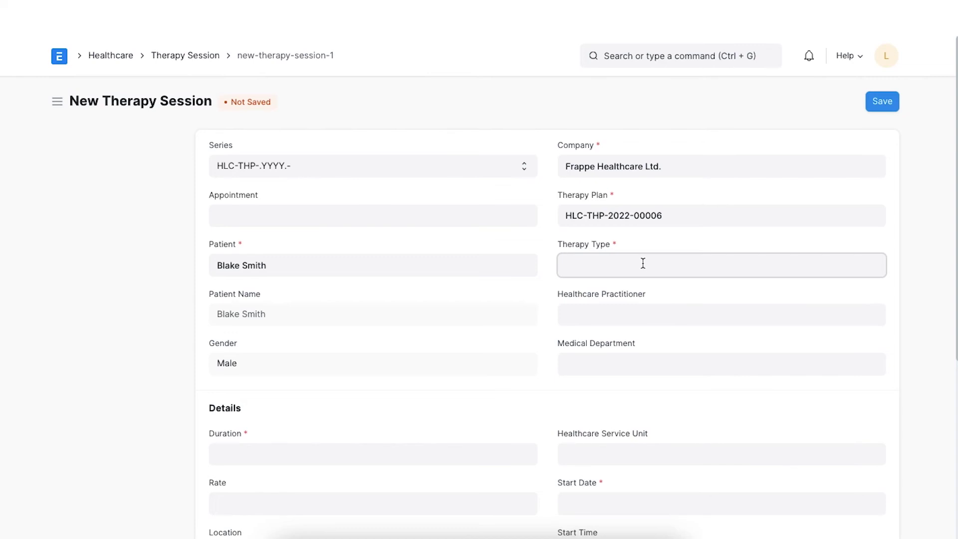
pyautogui.click(641, 292)
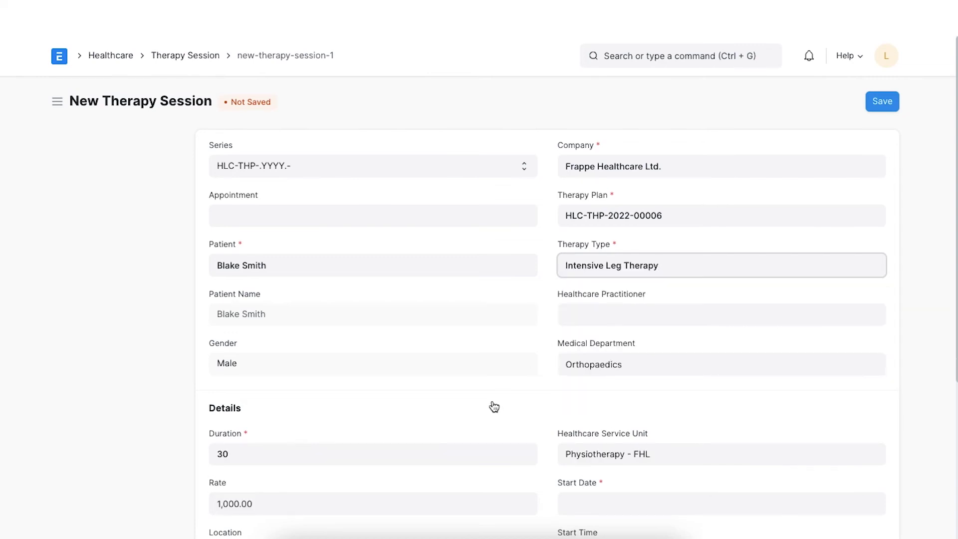
# Assign practitioner HLC-PRAC-2022-00002 and set the start date to today, 30-08-2022.
pyautogui.scroll(-3, 492, 405)
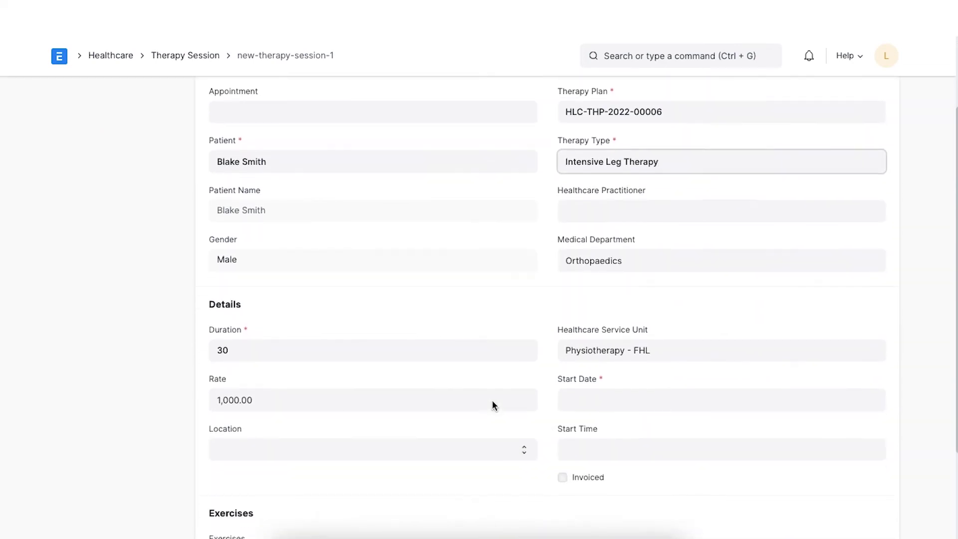
pyautogui.scroll(-1, 492, 405)
pyautogui.scroll(-1, 491, 404)
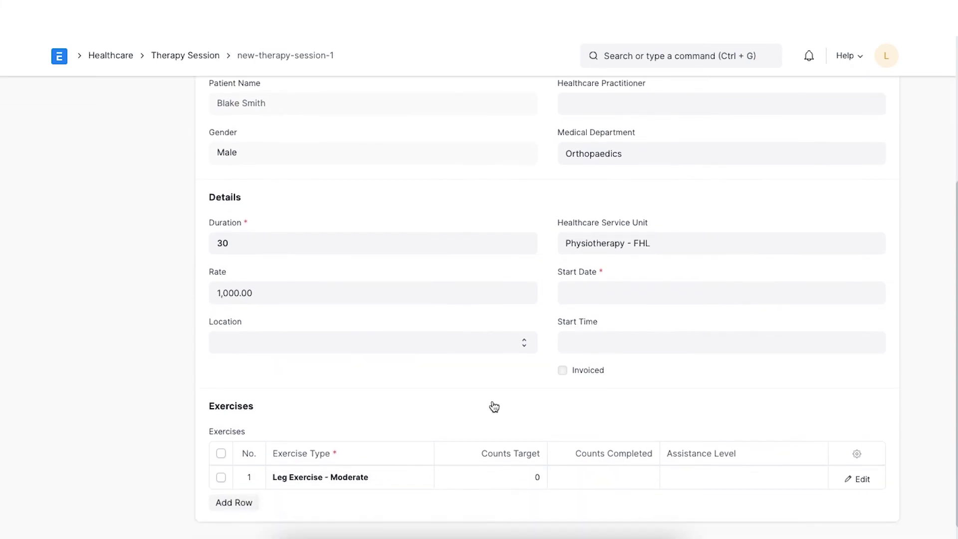
pyautogui.scroll(-1, 493, 406)
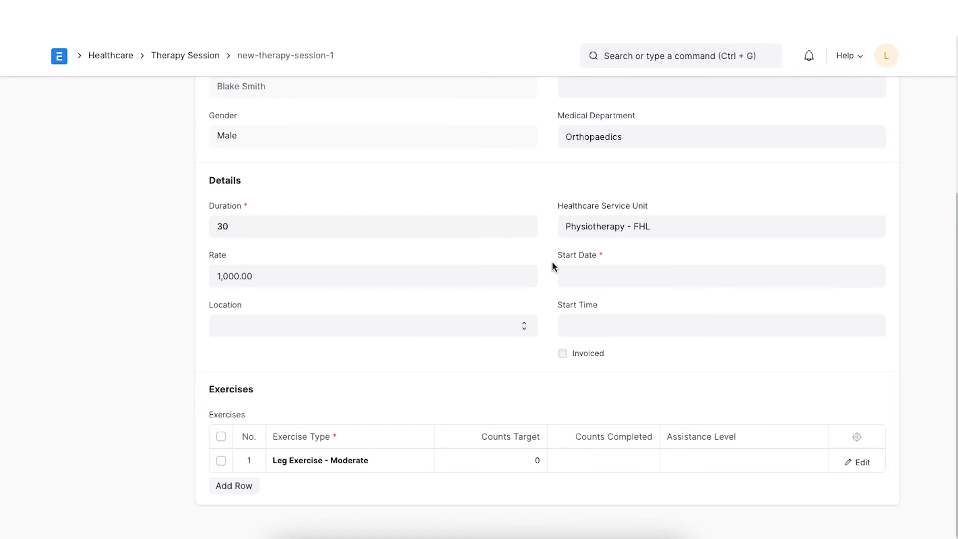
pyautogui.scroll(2, 552, 264)
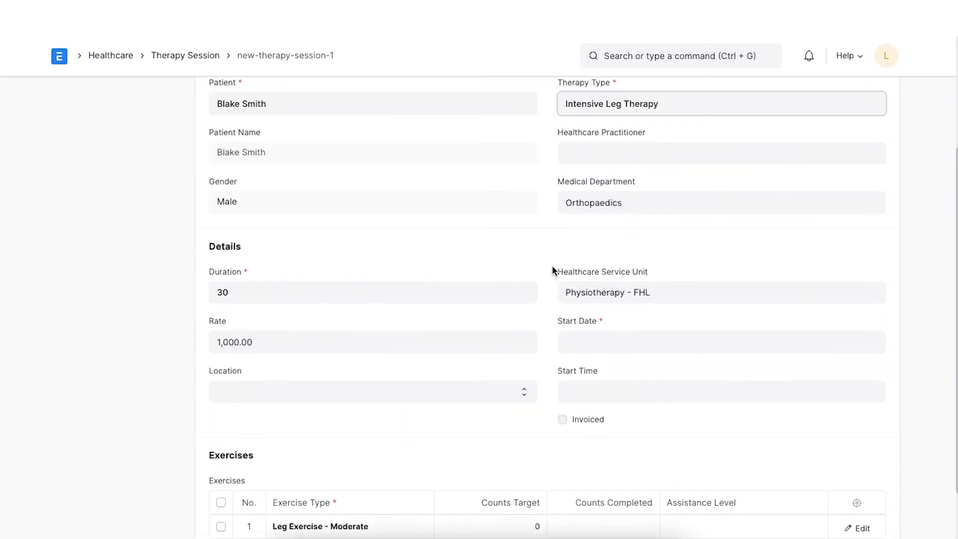
pyautogui.click(601, 159)
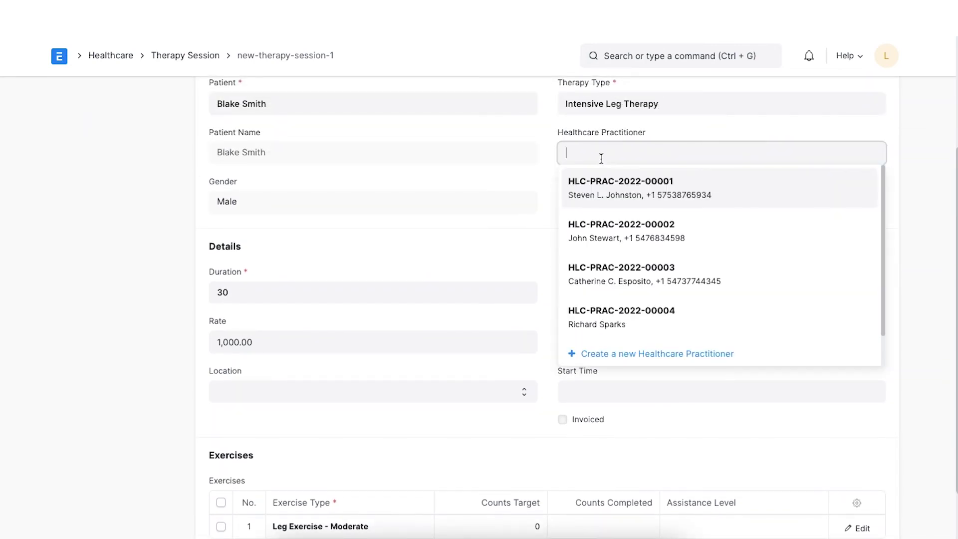
pyautogui.click(608, 227)
pyautogui.scroll(-3, 509, 330)
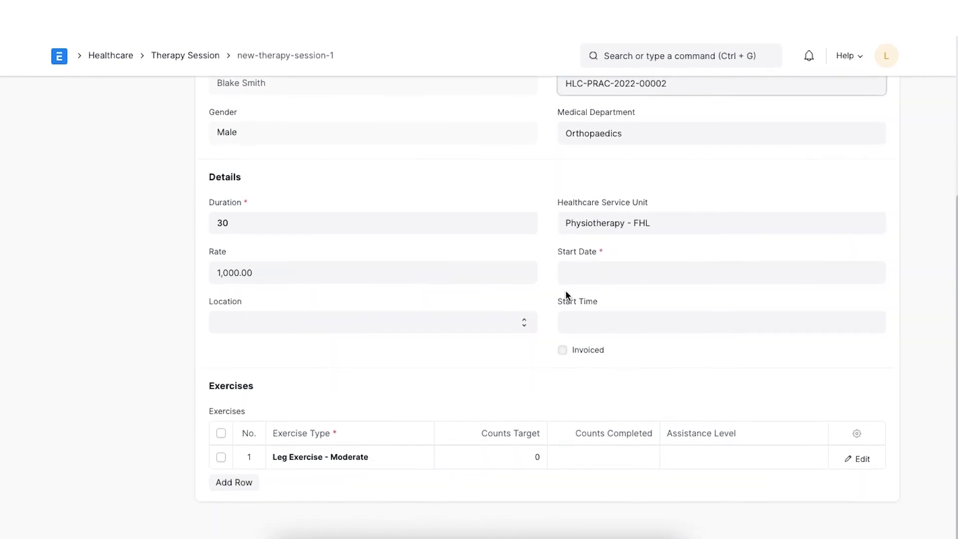
pyautogui.click(597, 263)
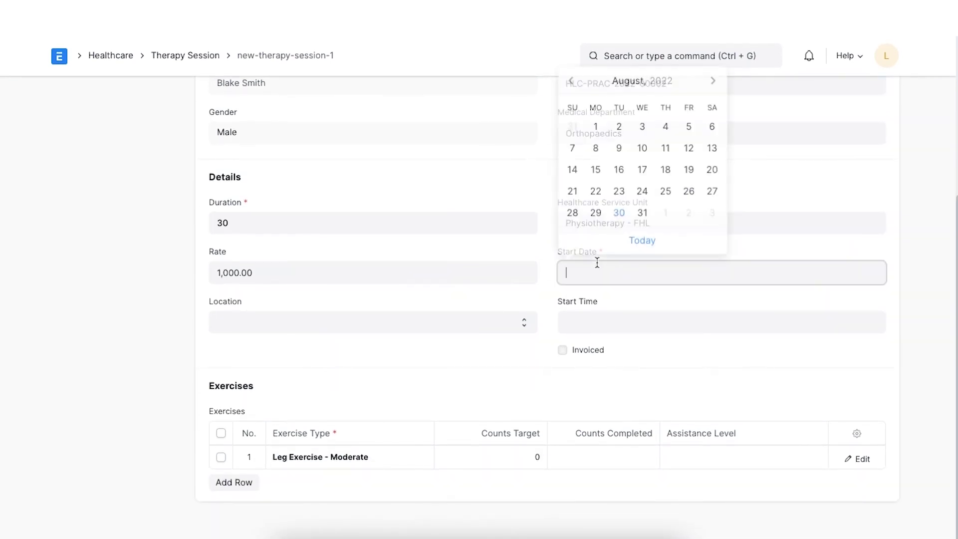
pyautogui.click(643, 239)
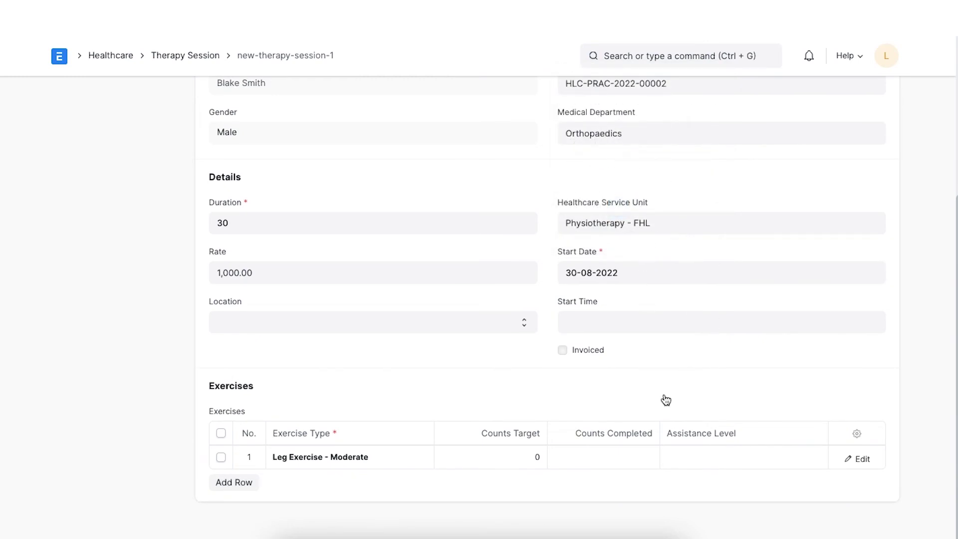
# Enter Counts Target 10, Counts Completed 10 and Assistance Level Passive for Leg Exercise - Moderate.
pyautogui.click(528, 458)
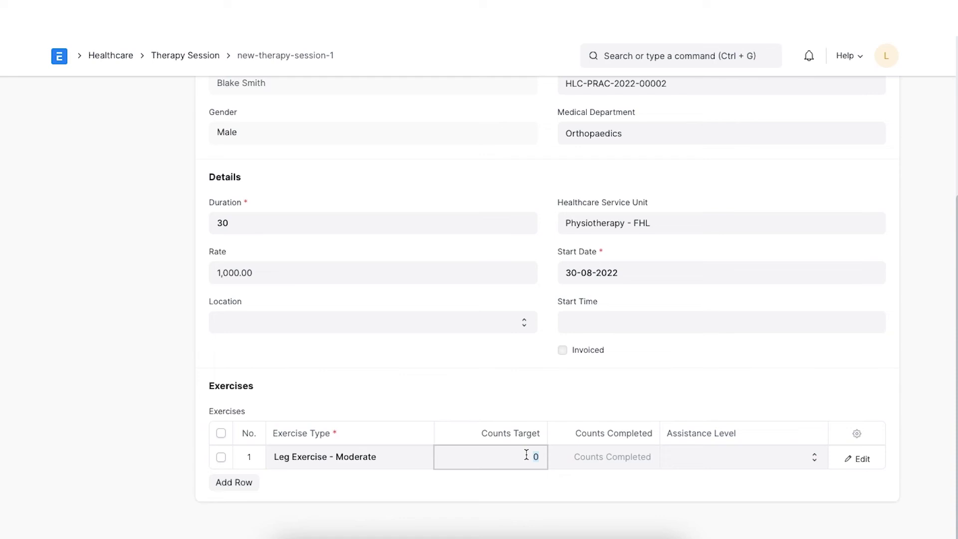
pyautogui.write('10')
pyautogui.click(605, 456)
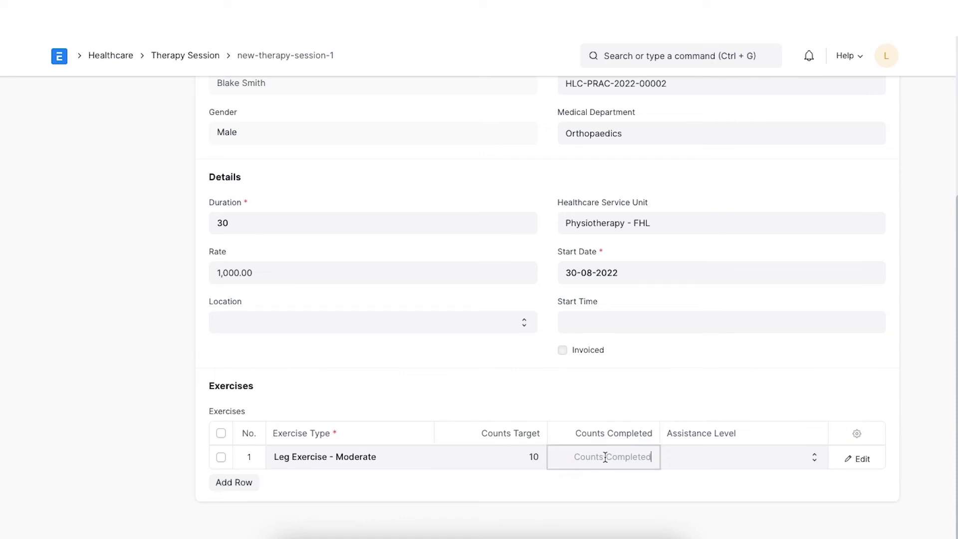
pyautogui.write('10')
pyautogui.click(747, 456)
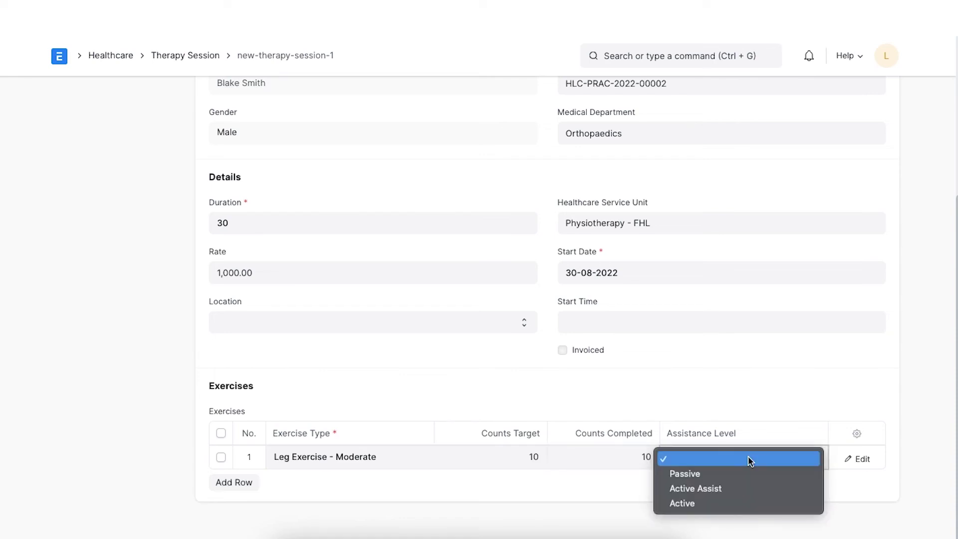
pyautogui.click(739, 474)
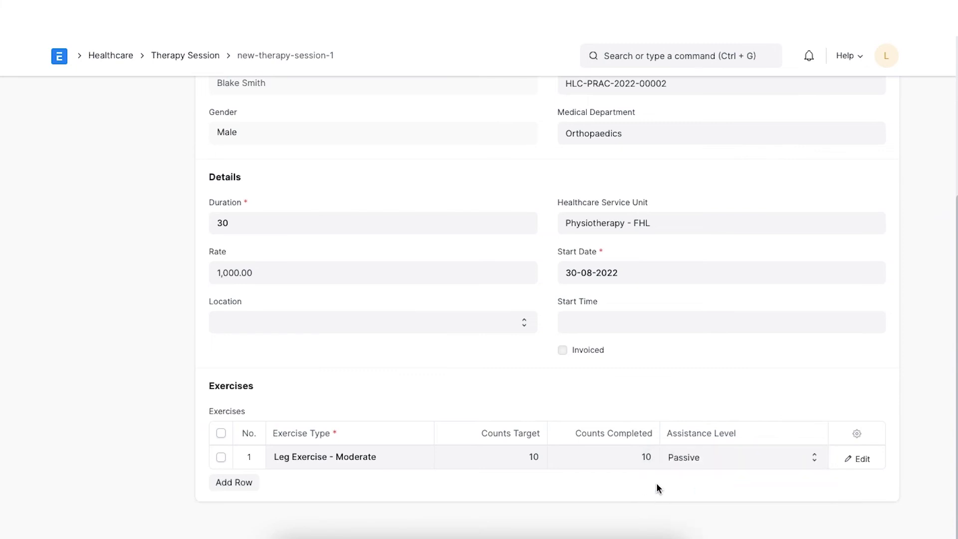
# Save the therapy session, then submit it and confirm the submission.
pyautogui.scroll(5, 659, 487)
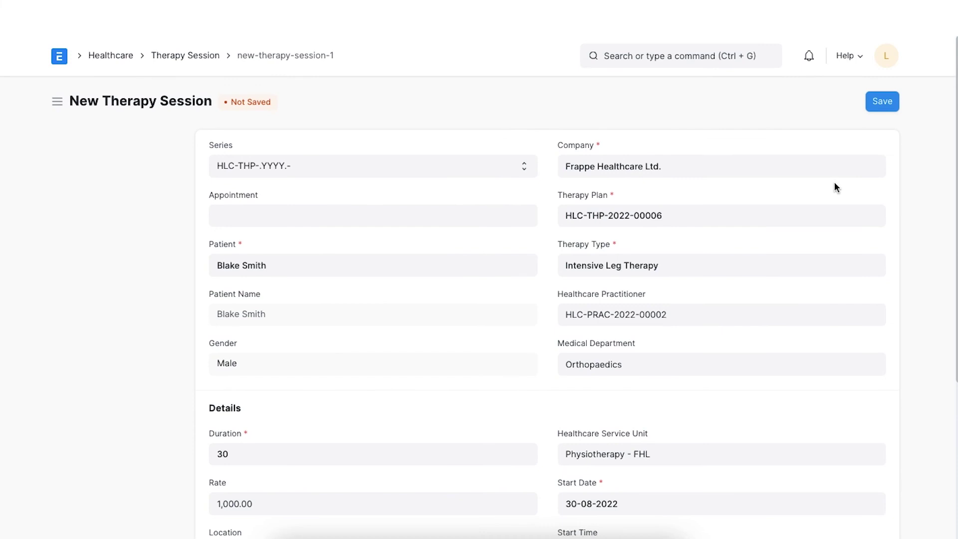
pyautogui.click(882, 101)
pyautogui.click(879, 101)
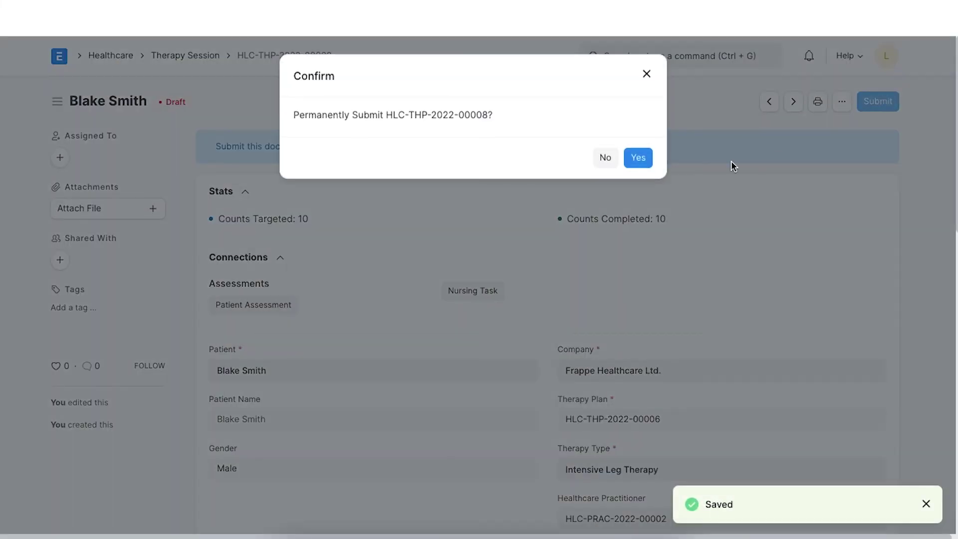
pyautogui.click(647, 160)
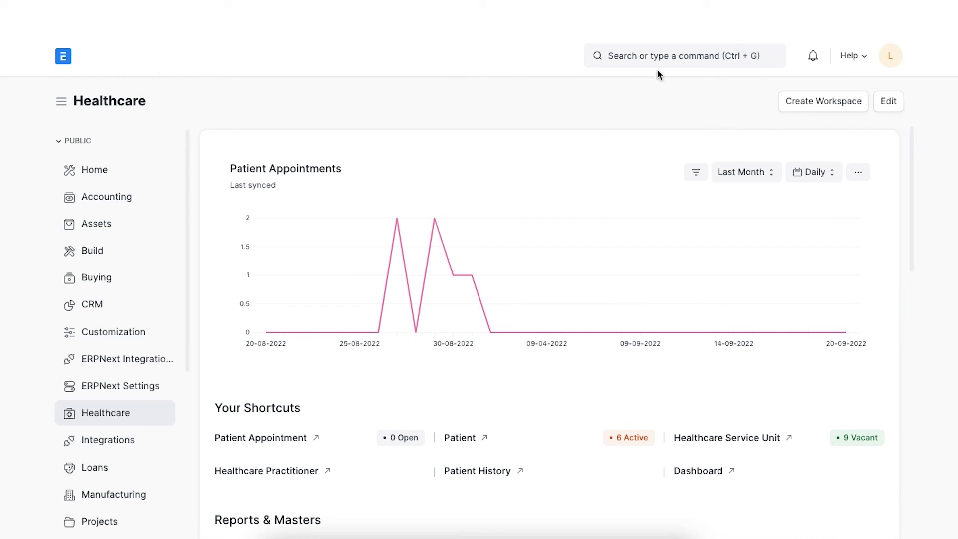
# Create a new Patient Assessment Template named 'lower body strength assessment'.
pyautogui.click(643, 56)
pyautogui.write('p')
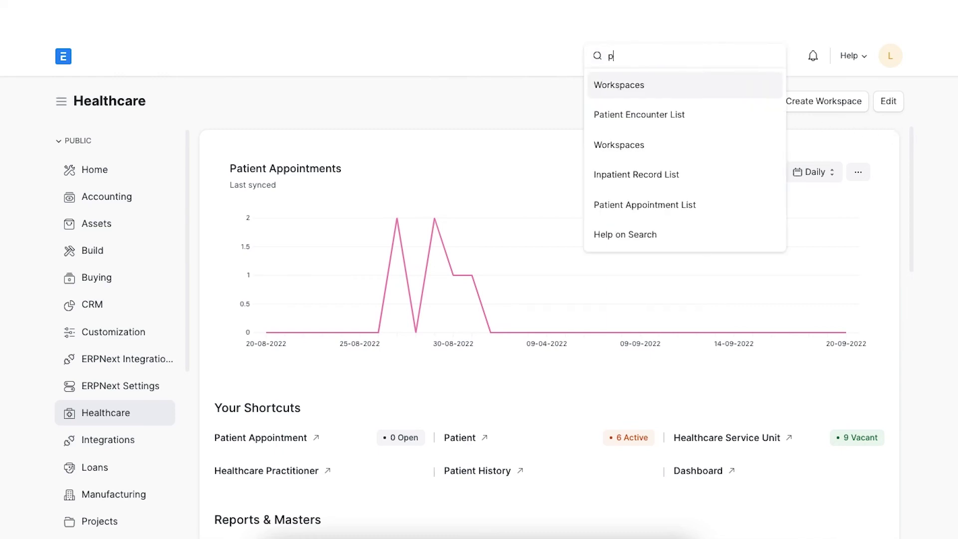
pyautogui.write('atient ')
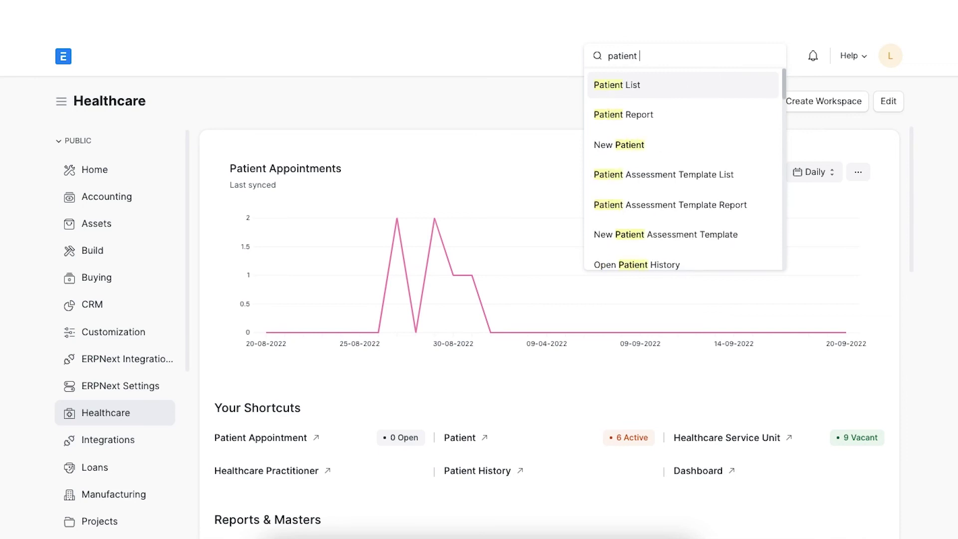
pyautogui.write('asses')
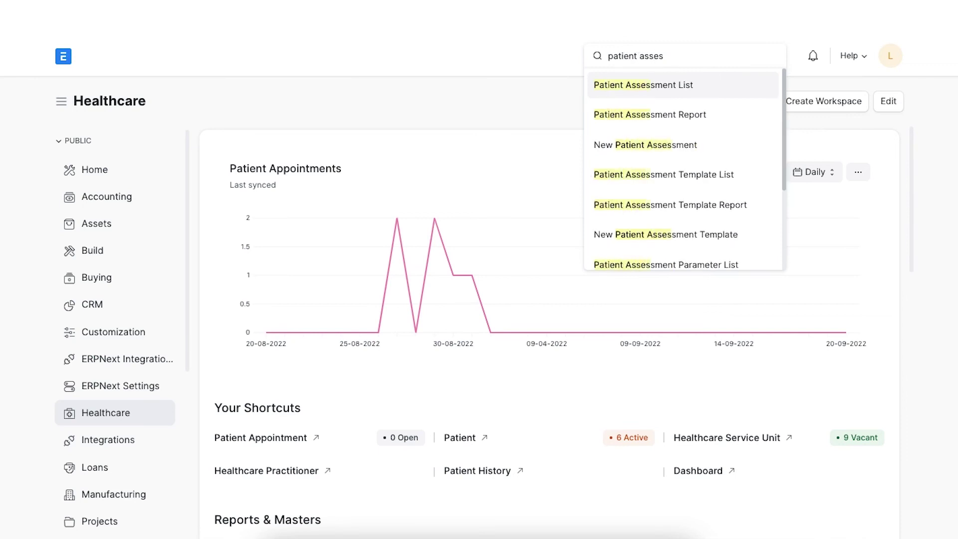
pyautogui.write('ment t')
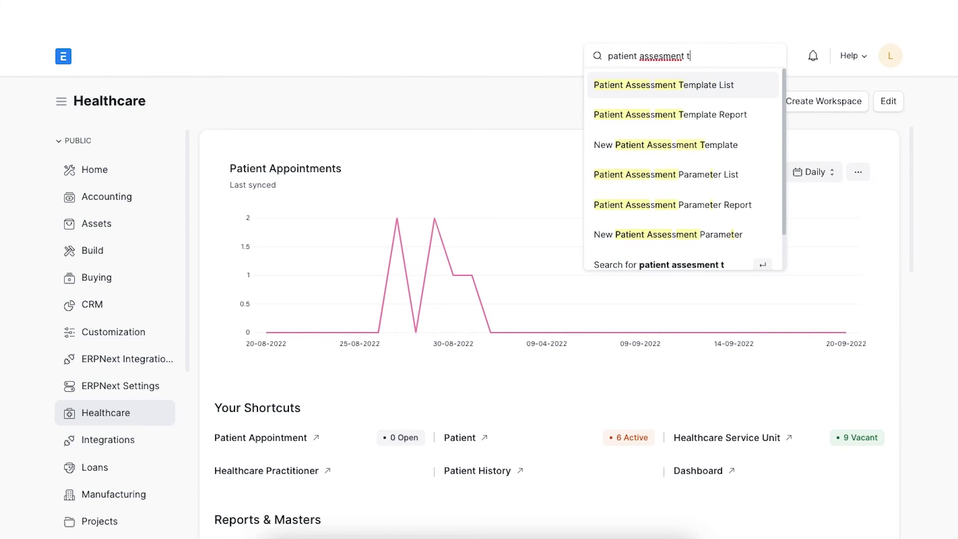
pyautogui.click(652, 85)
pyautogui.click(765, 101)
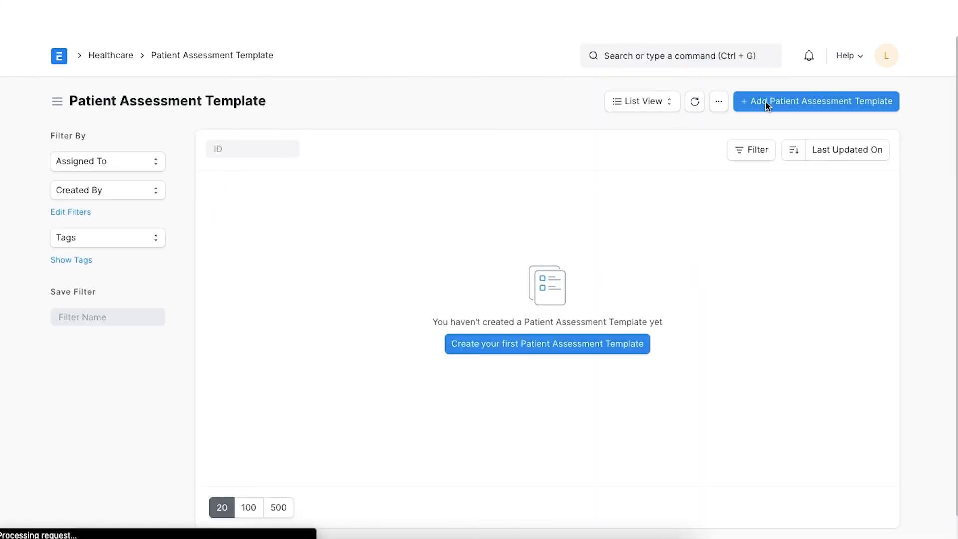
pyautogui.write('lower body strength assessment')
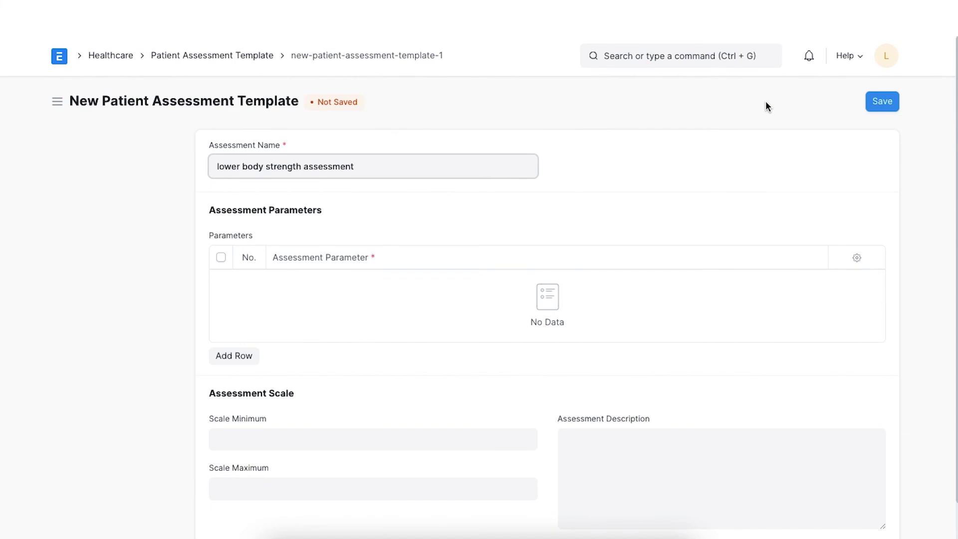
# Fill the Parameters table with Ankle Movement, Walking and Overall Strength.
pyautogui.click(238, 359)
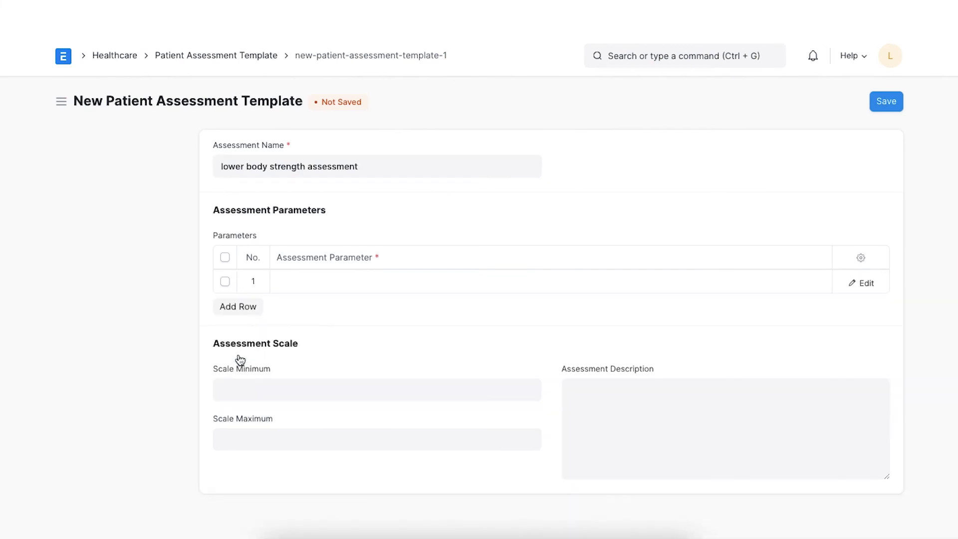
pyautogui.click(310, 278)
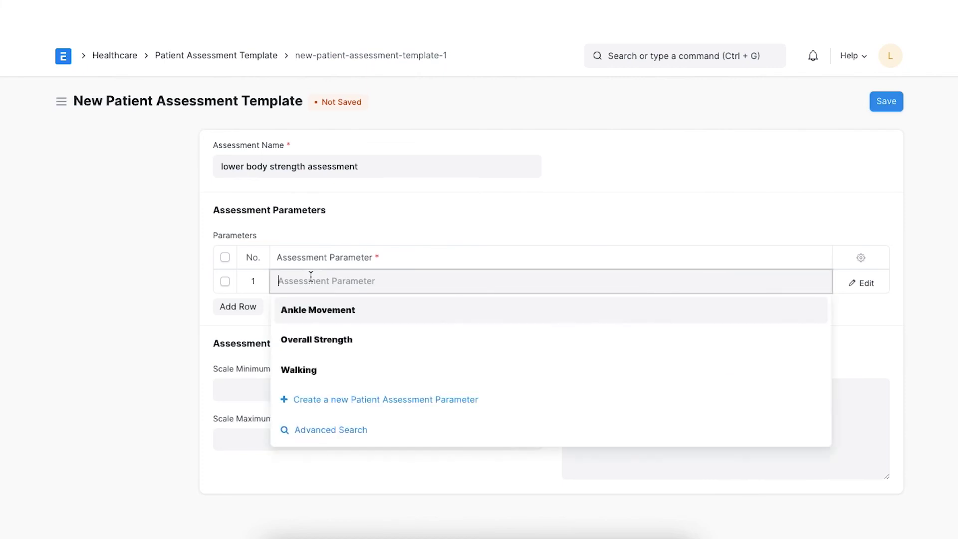
pyautogui.click(310, 308)
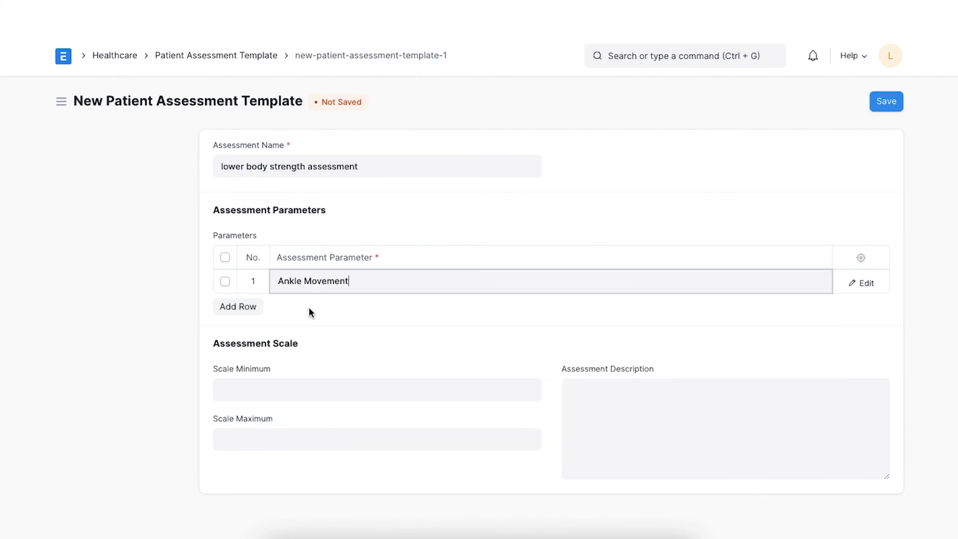
pyautogui.click(238, 308)
pyautogui.click(283, 304)
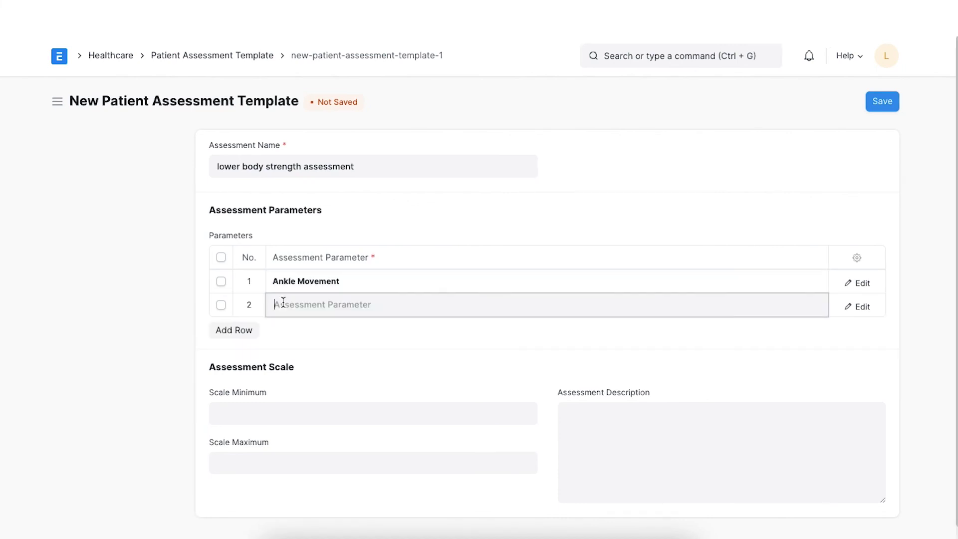
pyautogui.click(298, 391)
pyautogui.click(244, 333)
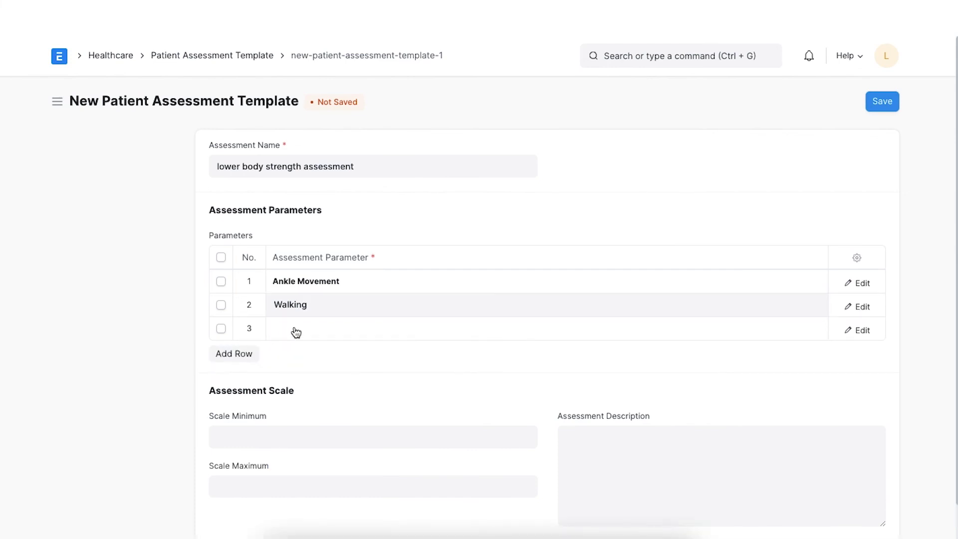
pyautogui.click(295, 328)
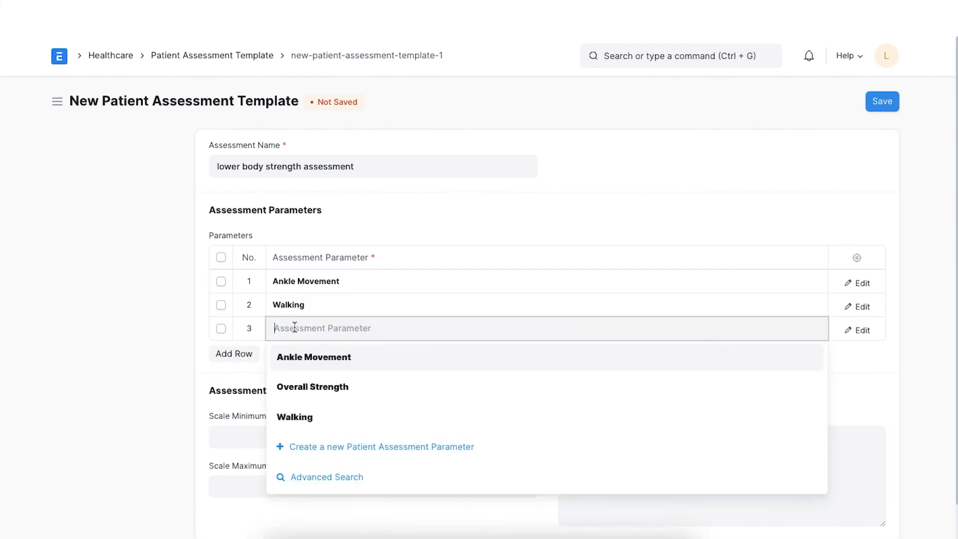
pyautogui.click(313, 387)
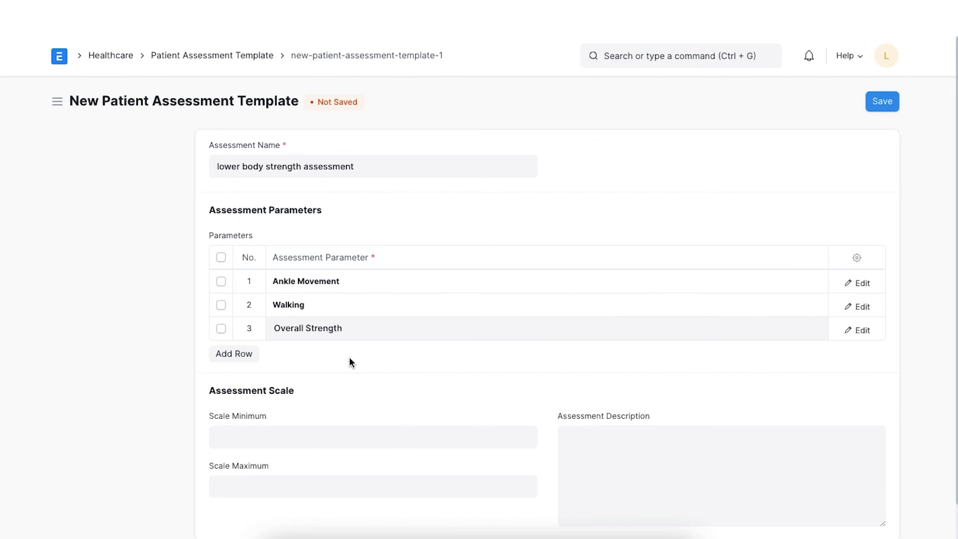
# Give the lower body strength assessment template a scale of 30 to 100 and save it.
pyautogui.scroll(-1, 349, 357)
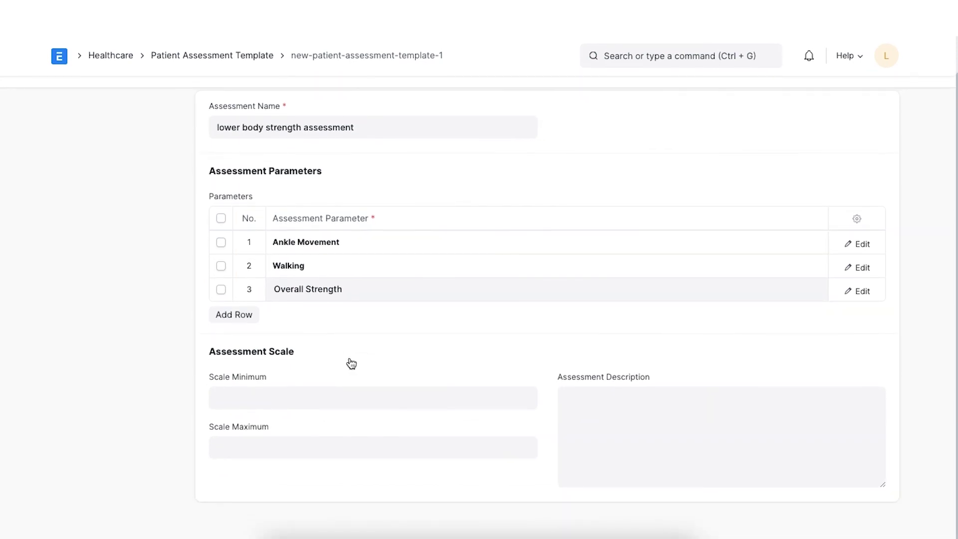
pyautogui.click(256, 398)
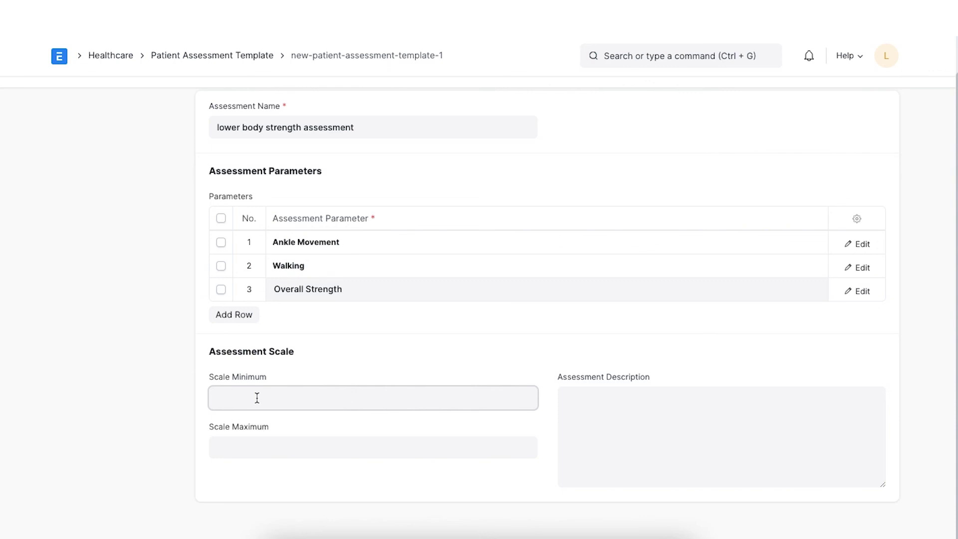
pyautogui.write('30')
pyautogui.click(257, 439)
pyautogui.write('1')
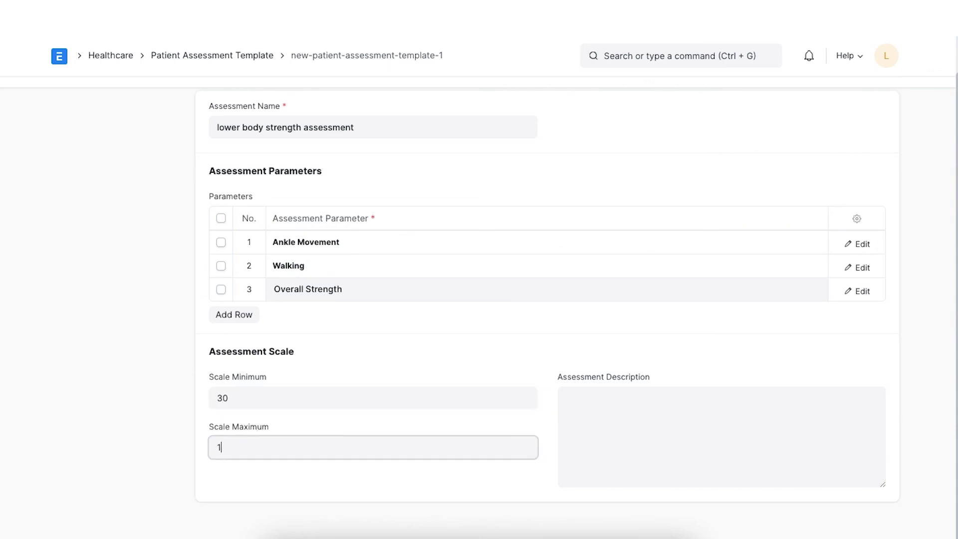
pyautogui.write('00')
pyautogui.click(327, 482)
pyautogui.scroll(1, 326, 480)
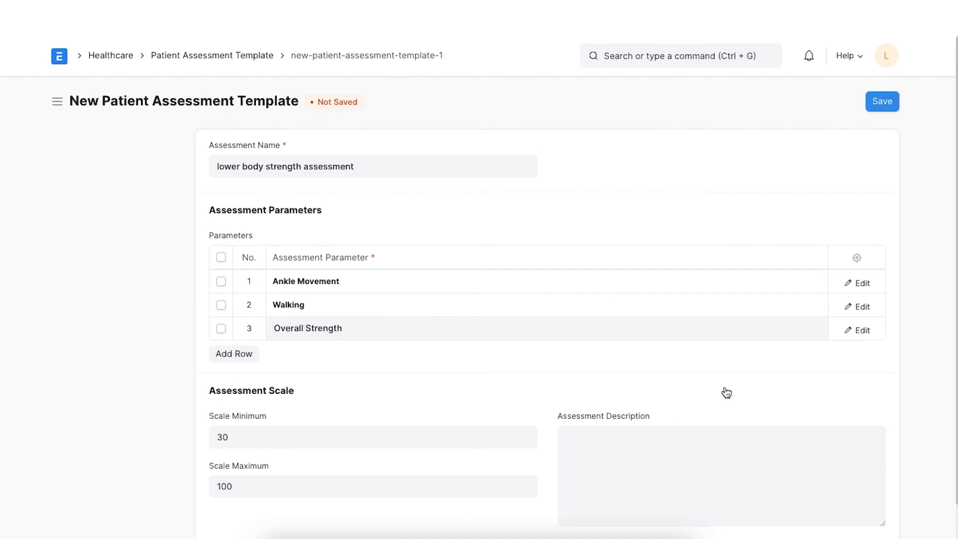
pyautogui.click(883, 102)
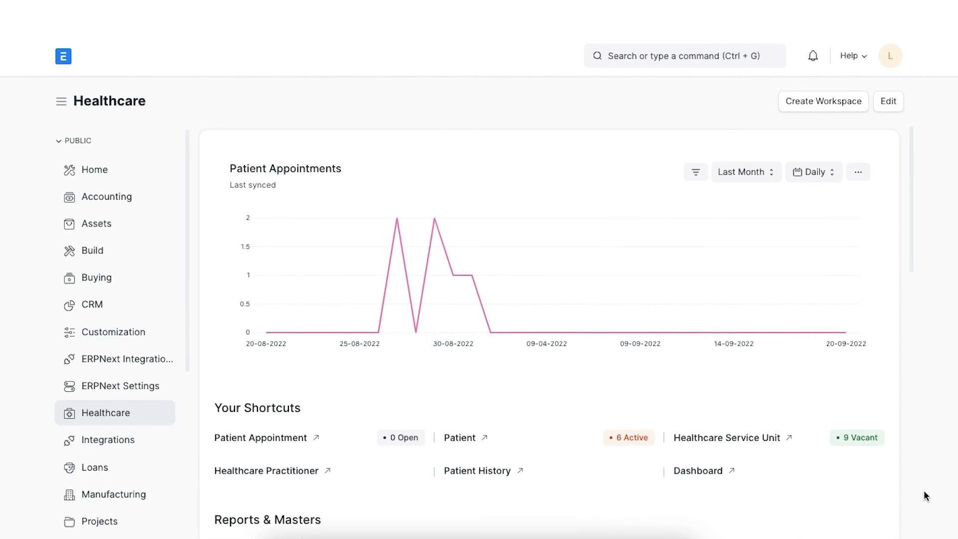
# Start a new Patient Assessment with the lower body strength assessment template and the patient.
pyautogui.click(692, 54)
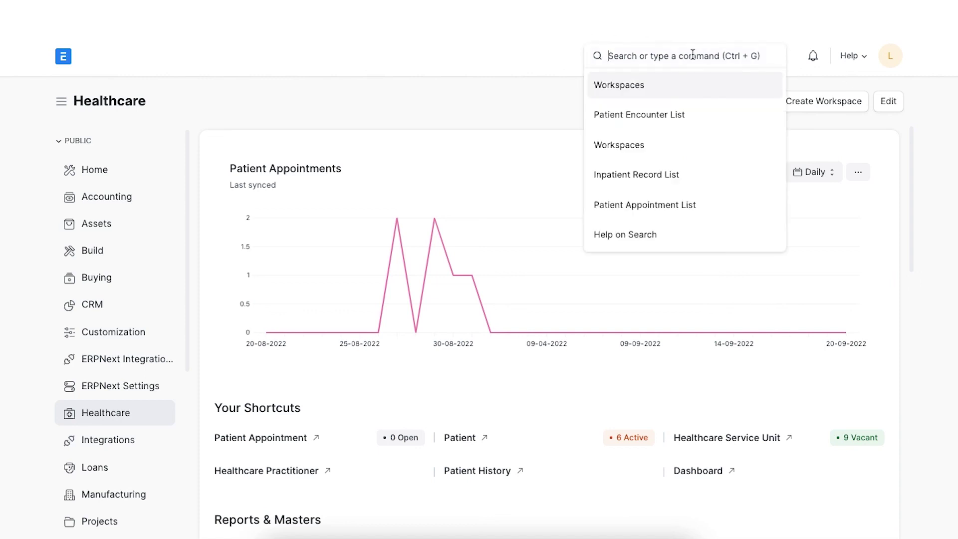
pyautogui.write('patient as')
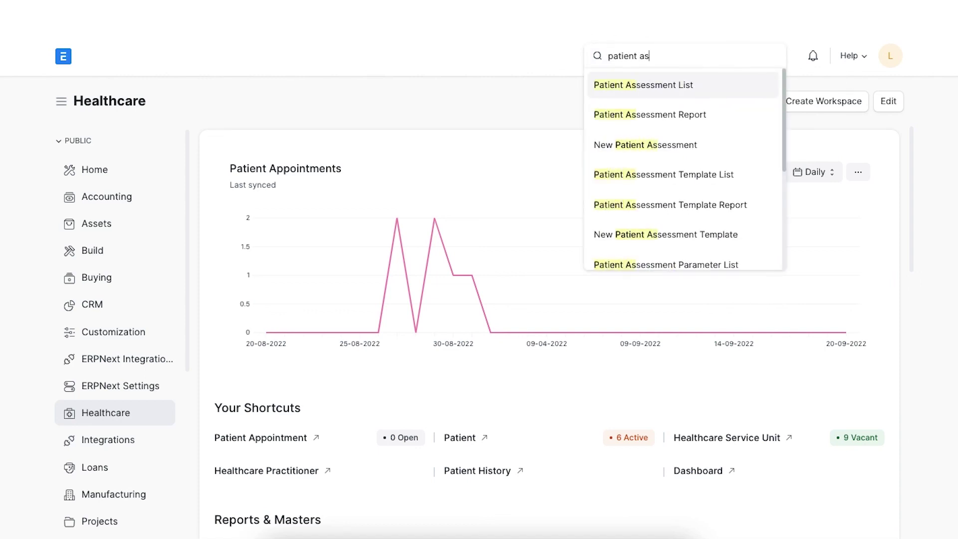
pyautogui.click(672, 86)
pyautogui.click(800, 103)
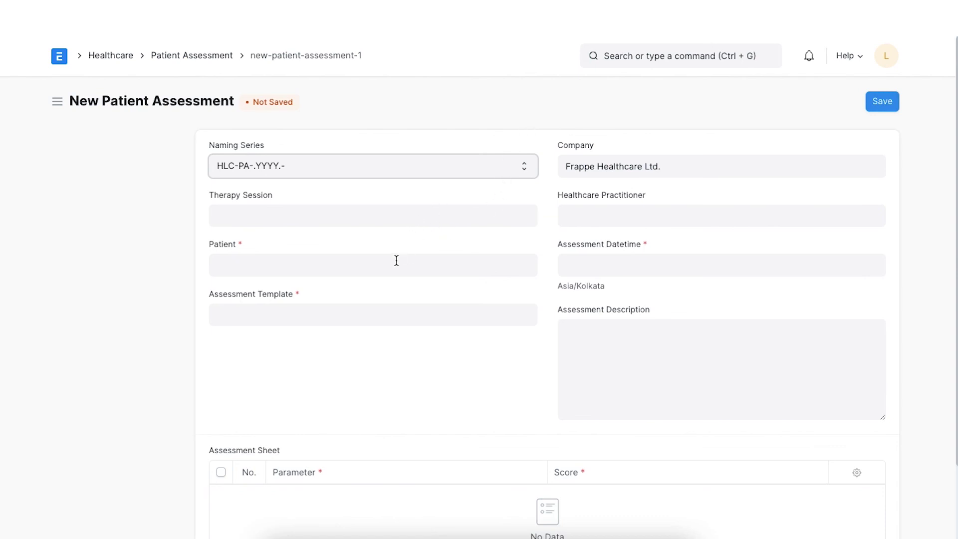
pyautogui.click(369, 310)
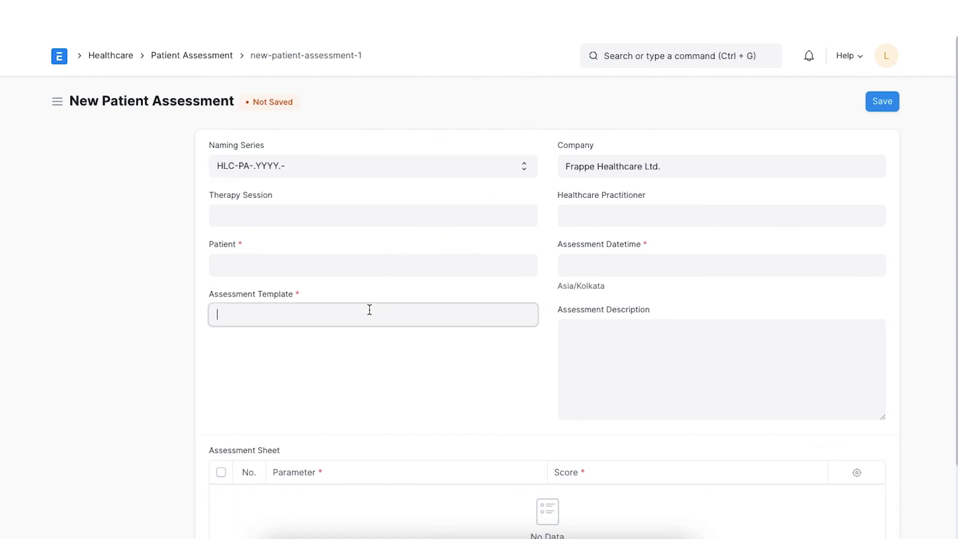
pyautogui.click(346, 342)
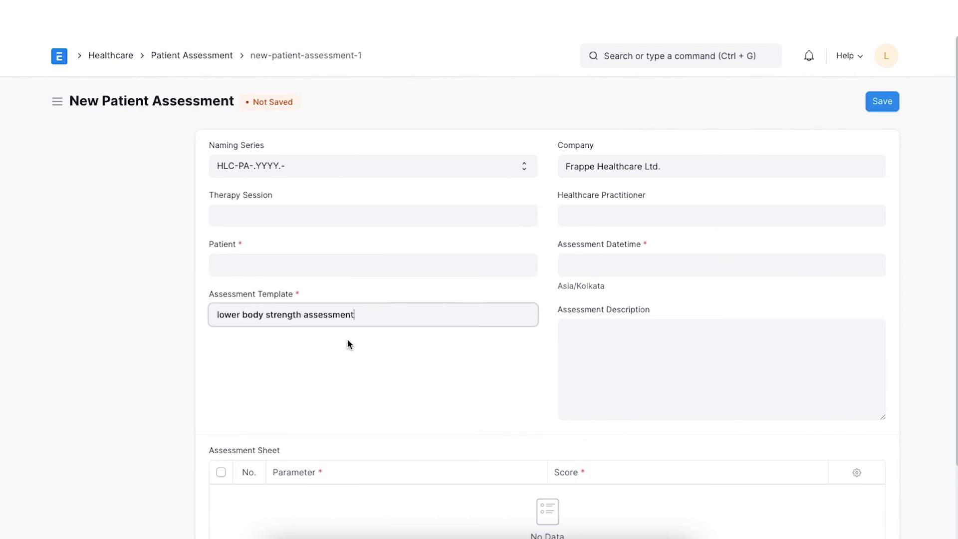
pyautogui.click(376, 267)
pyautogui.write('b')
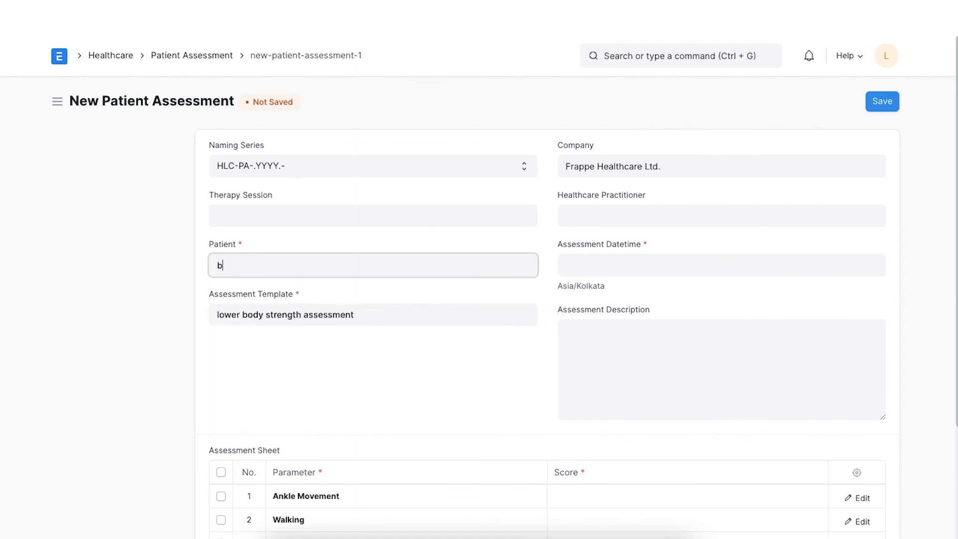
pyautogui.click(347, 301)
# Score Ankle Movement 80, Walking 99 and Overall Strength 90, totalling 269 of 300.
pyautogui.scroll(-3, 453, 351)
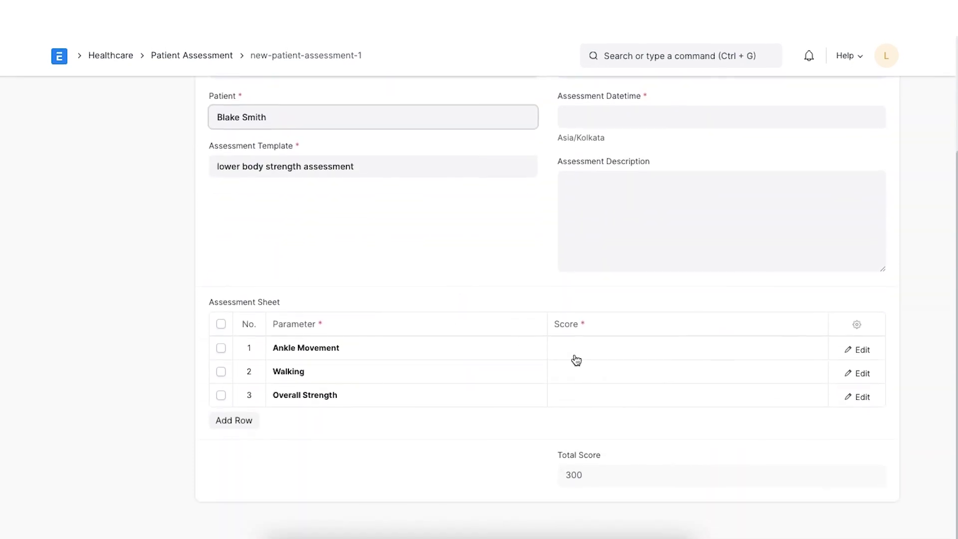
pyautogui.click(585, 354)
pyautogui.click(582, 351)
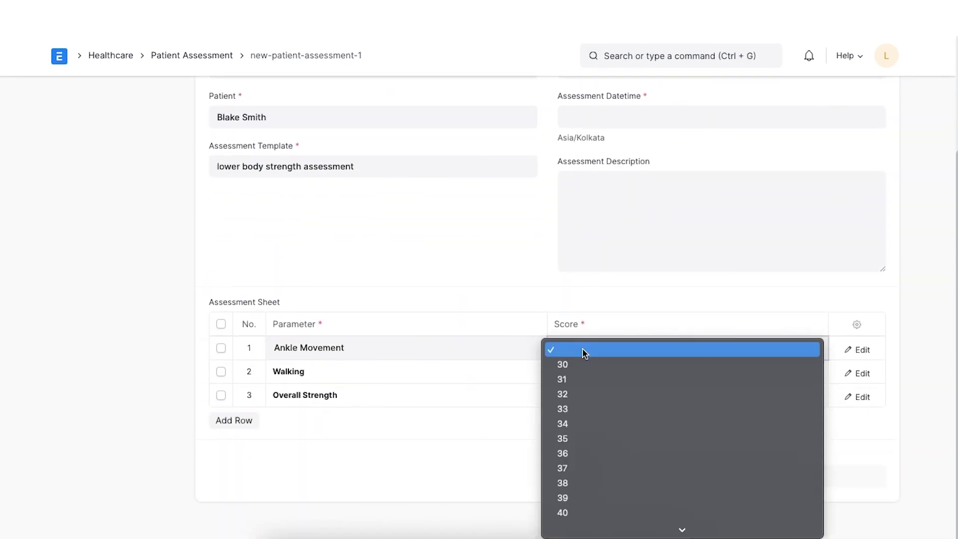
pyautogui.write('80')
pyautogui.press('Return')
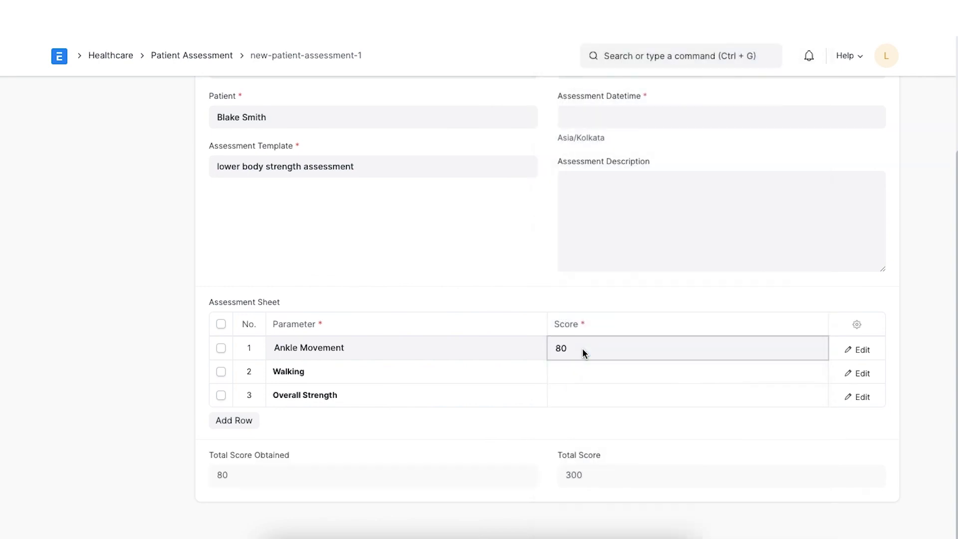
pyautogui.click(579, 371)
pyautogui.click(577, 372)
pyautogui.write('100')
pyautogui.press('Up')
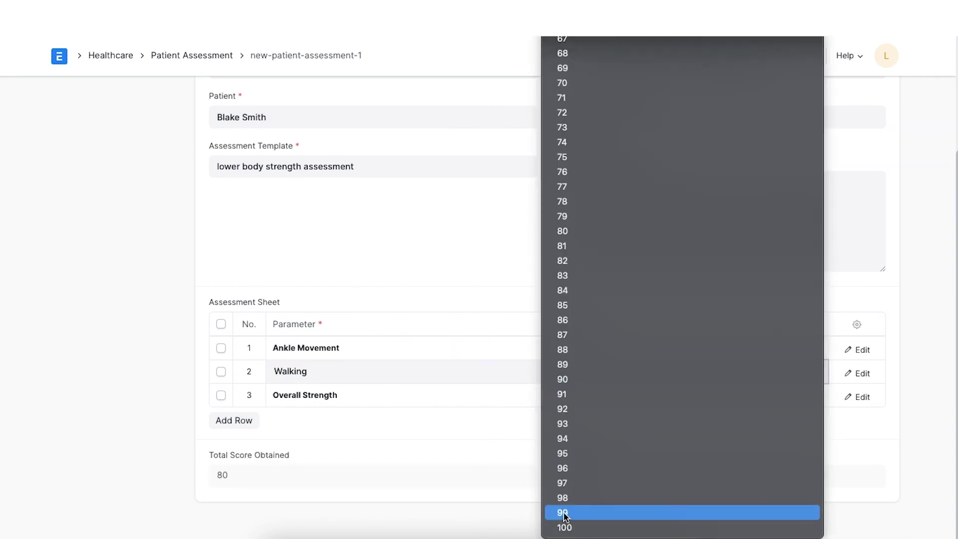
pyautogui.press('Return')
pyautogui.click(572, 394)
pyautogui.click(571, 394)
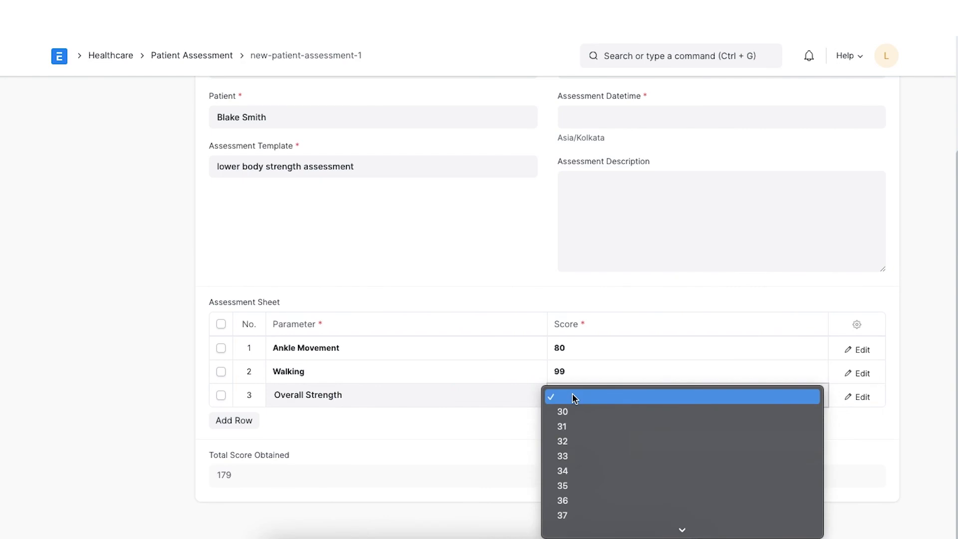
pyautogui.write('90')
pyautogui.press('Return')
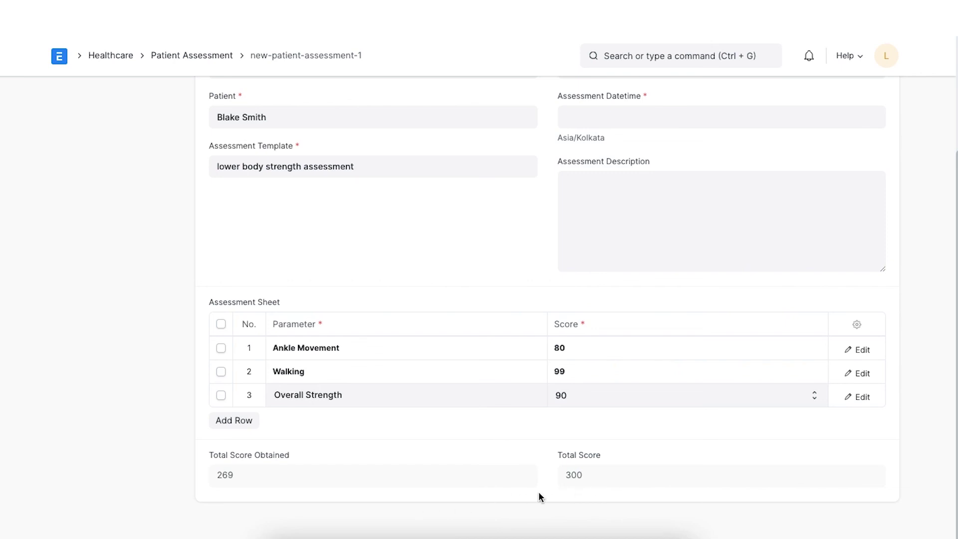
# Set the assessment datetime to 30 August 2022.
pyautogui.scroll(3, 657, 433)
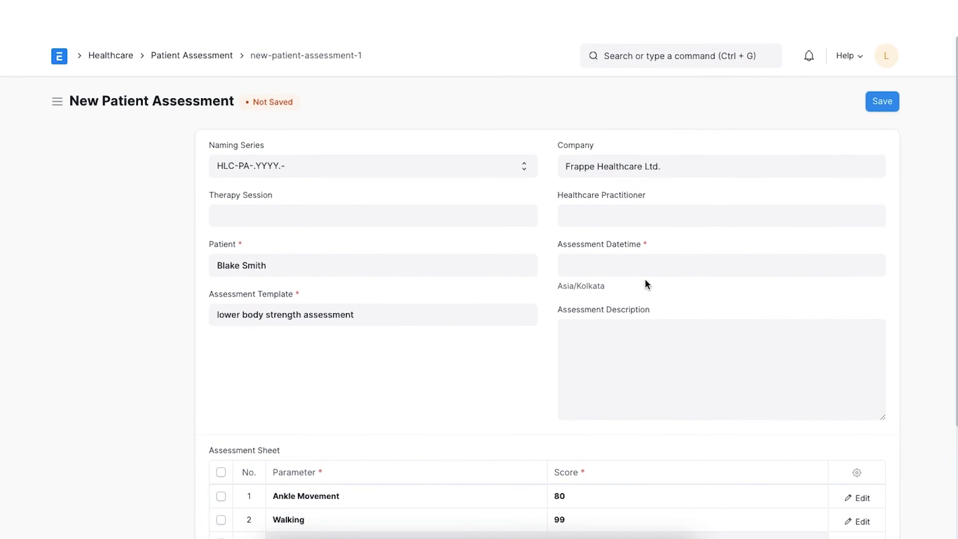
pyautogui.click(644, 254)
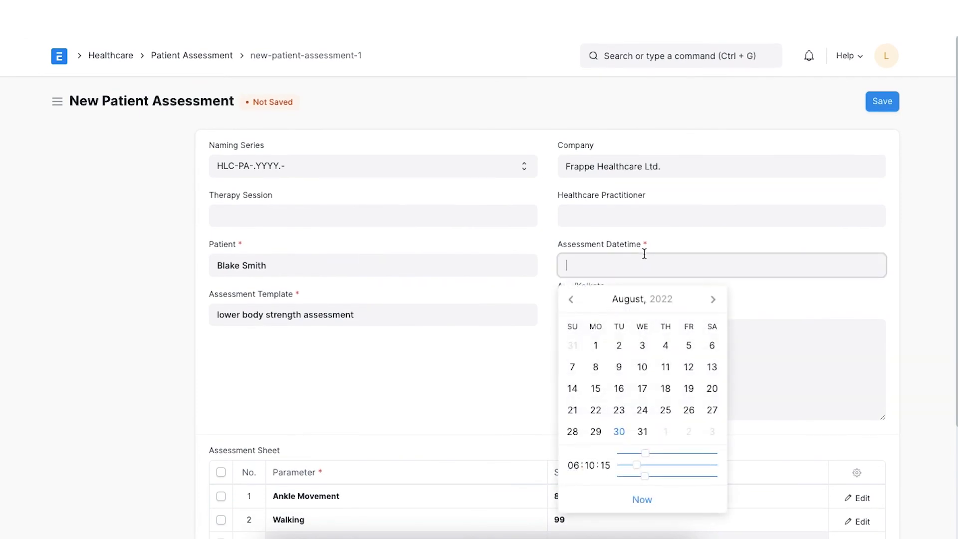
pyautogui.click(624, 431)
pyautogui.scroll(-3, 724, 407)
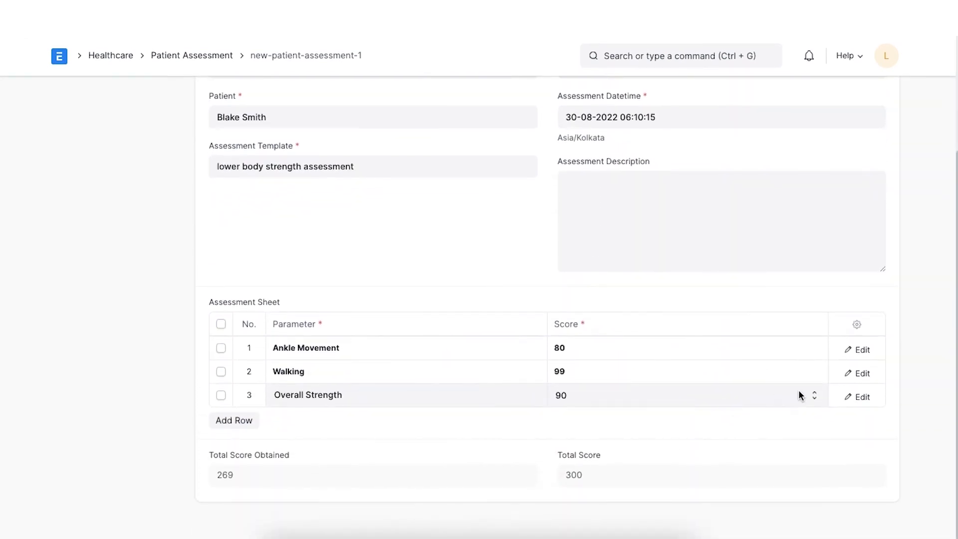
pyautogui.click(857, 350)
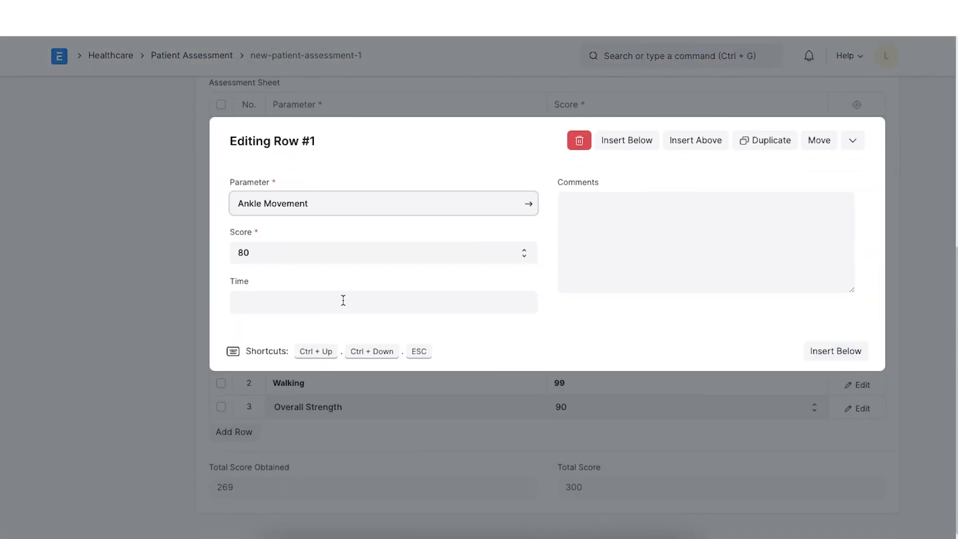
pyautogui.click(156, 288)
pyautogui.scroll(3, 707, 228)
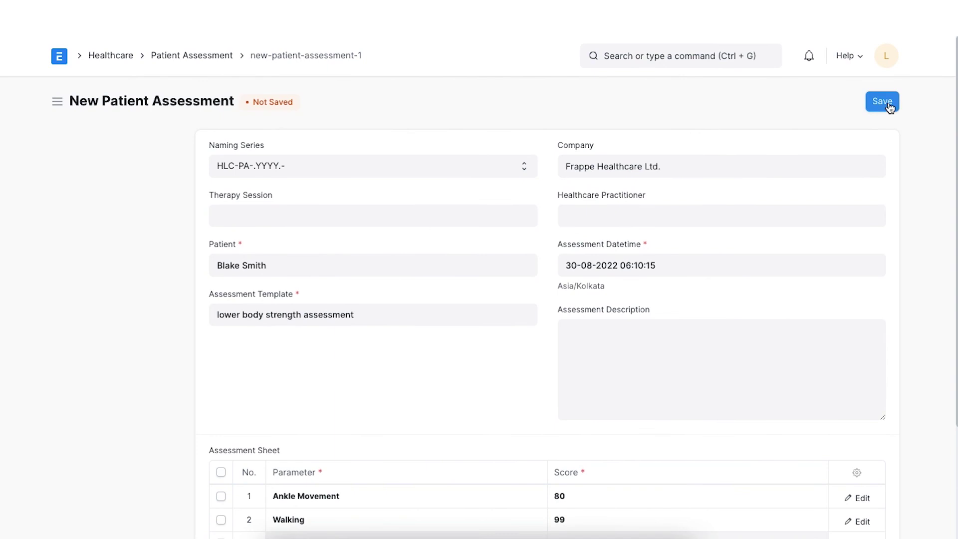
# Save the patient assessment, then submit it and confirm the permanent submission.
pyautogui.click(888, 103)
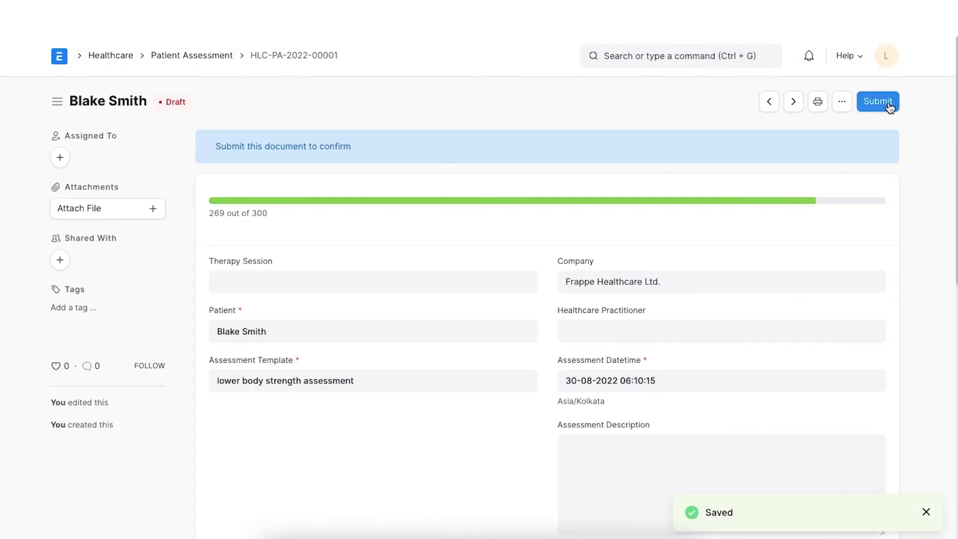
pyautogui.click(878, 102)
pyautogui.click(642, 157)
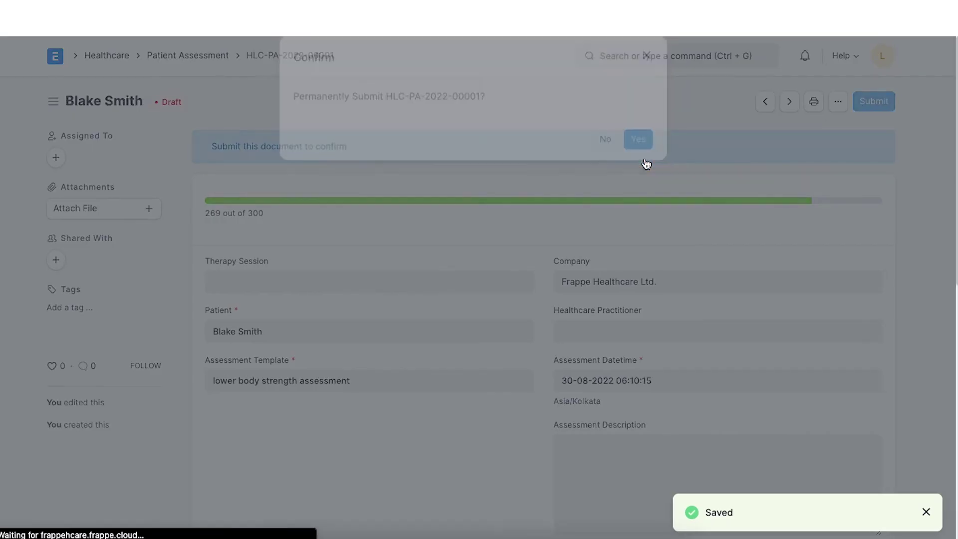